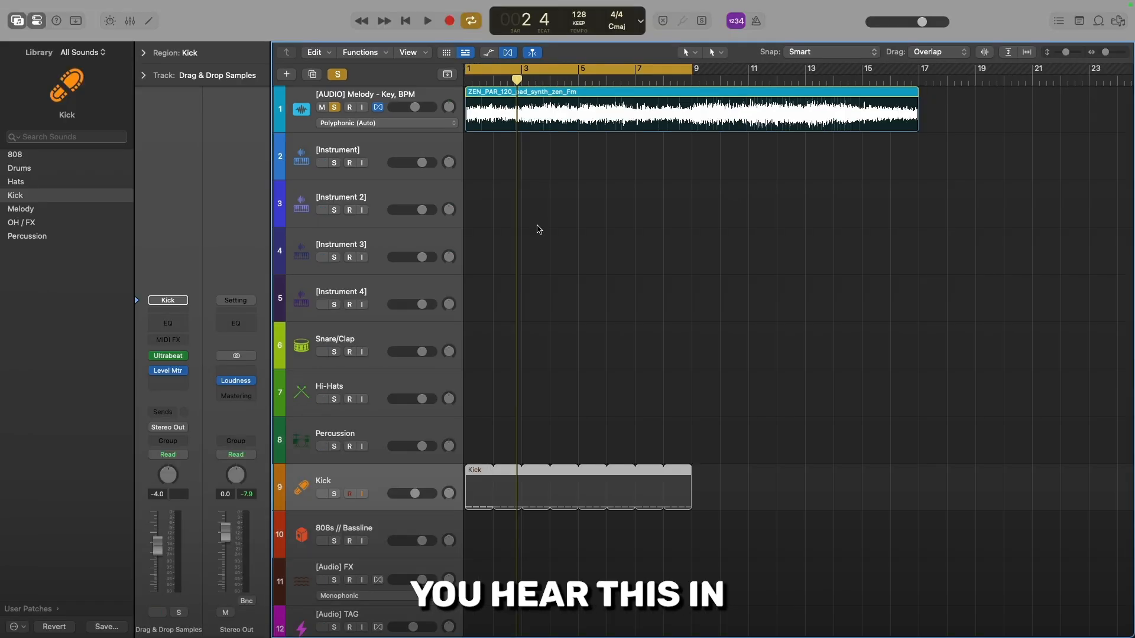
Select the Kick track and show the mixer with the Kick channel's send slots in view.
click(554, 235)
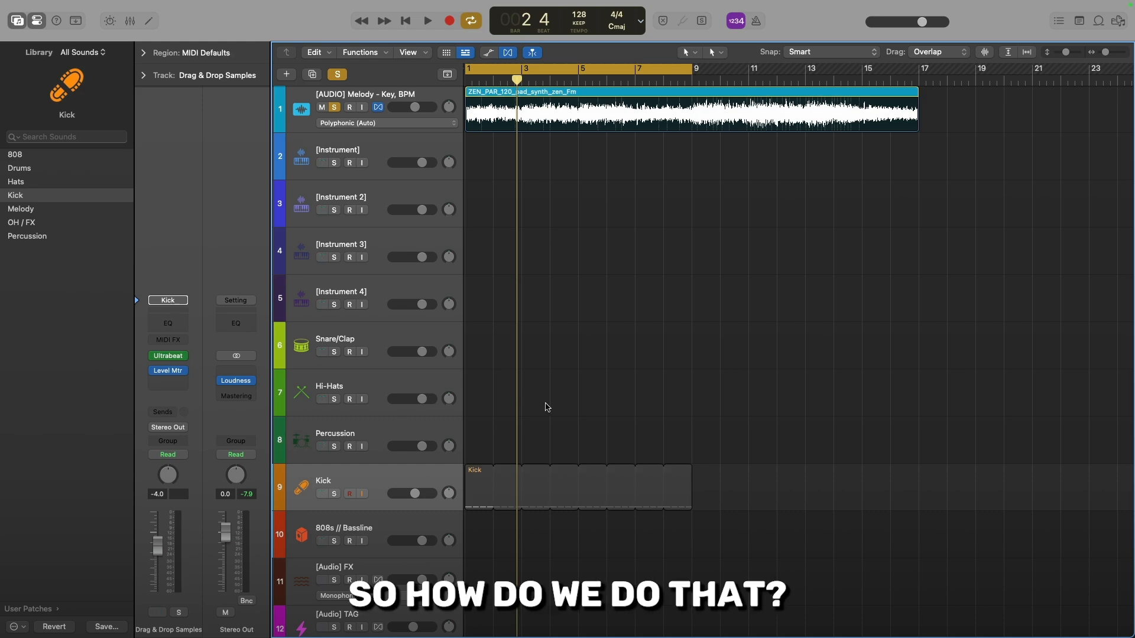
click(365, 471)
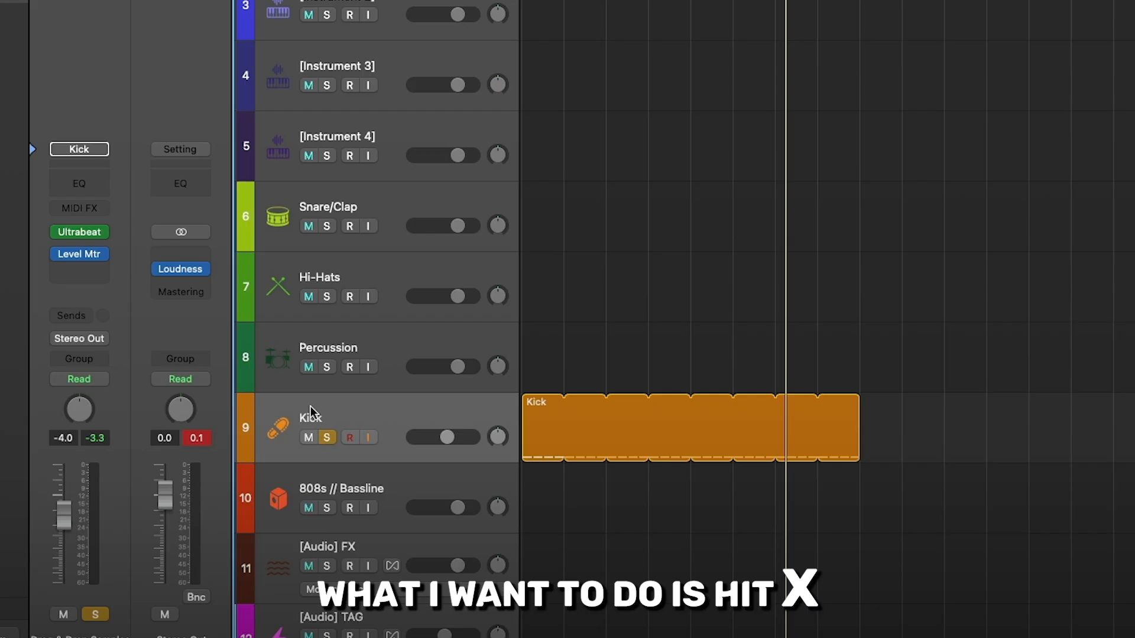
key(x)
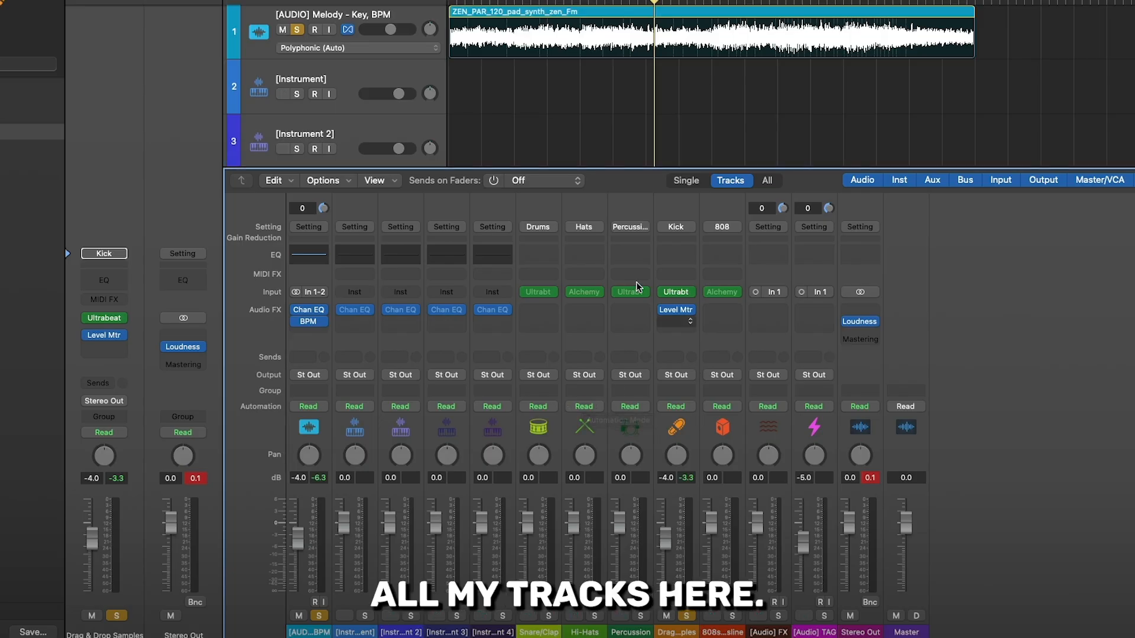
scroll(519, 127, down, 8)
scroll(421, 128, up, 2)
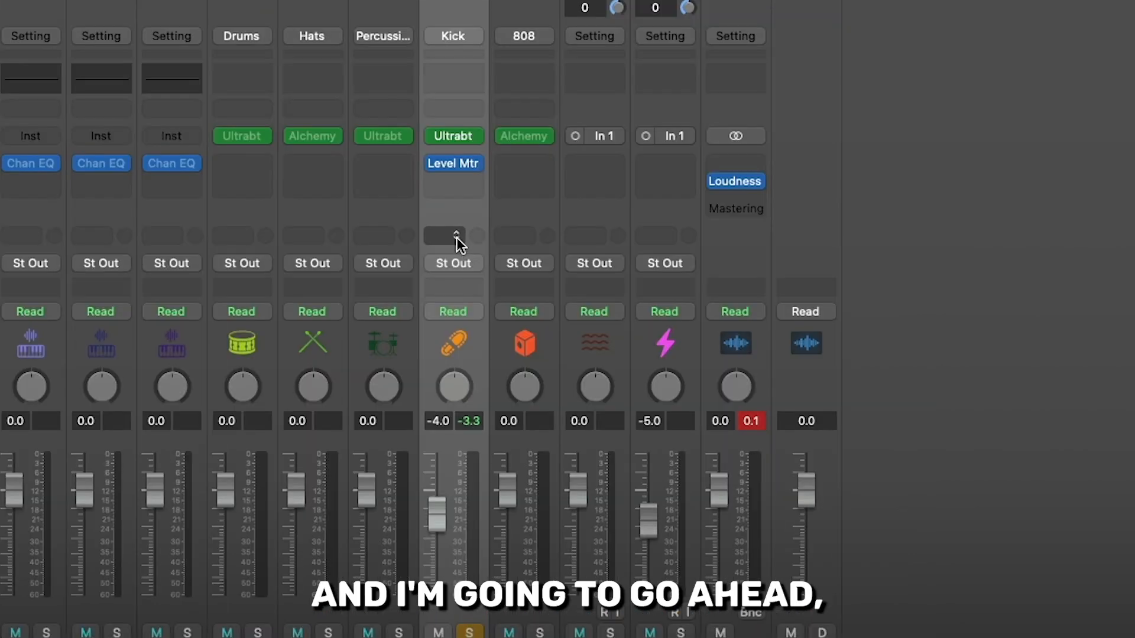
Add a send to Bus 91 on the Kick channel.
click(677, 357)
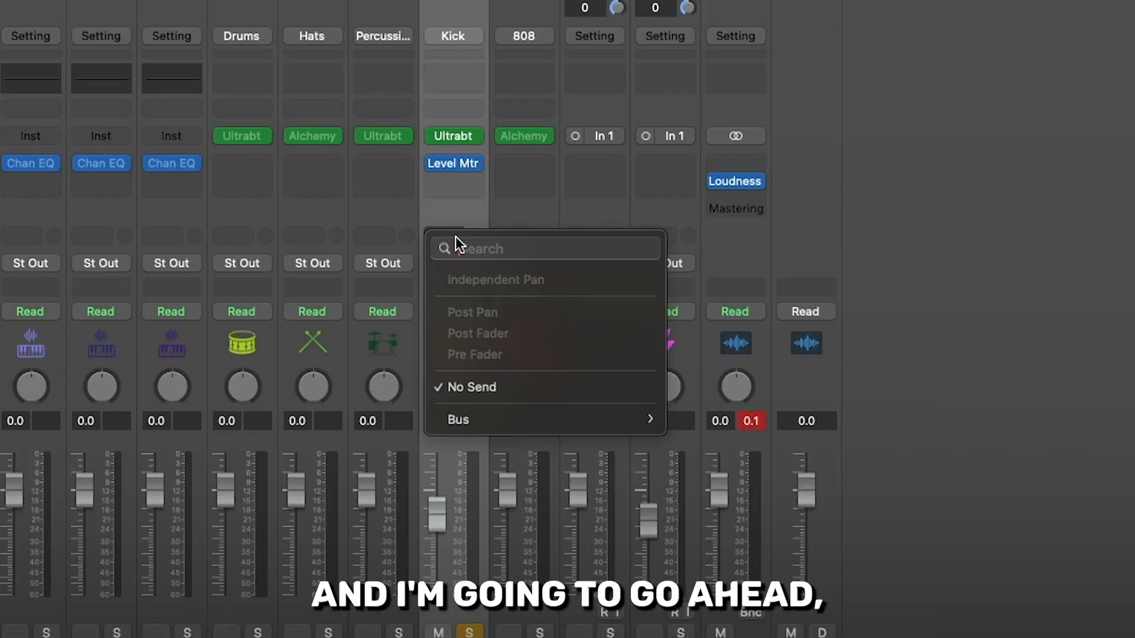
mouse_move(489, 421)
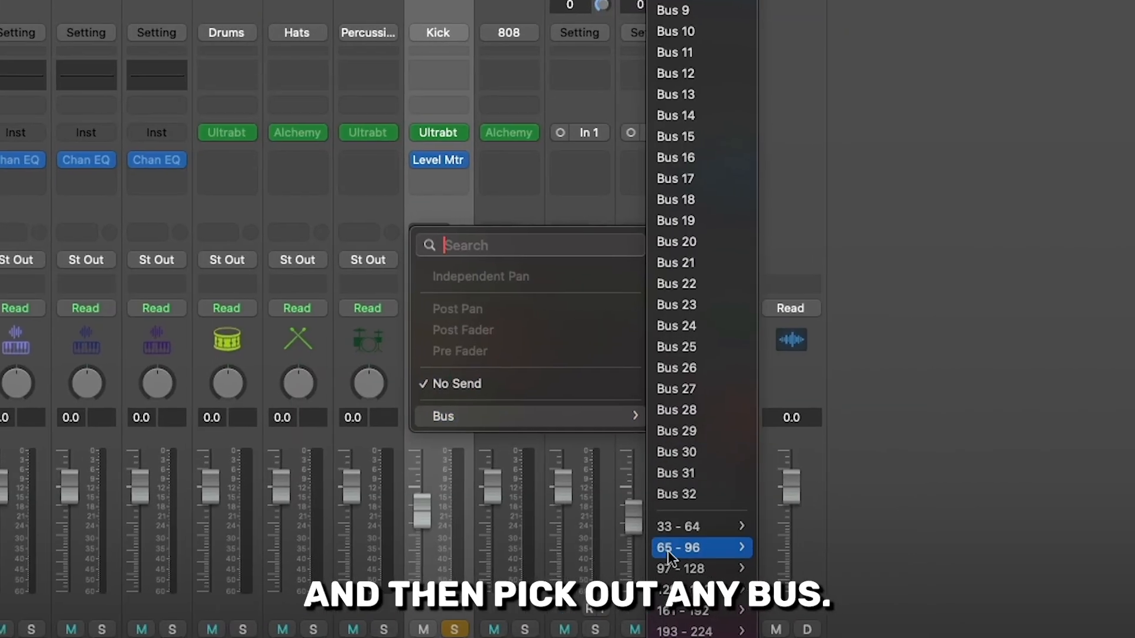
mouse_move(674, 569)
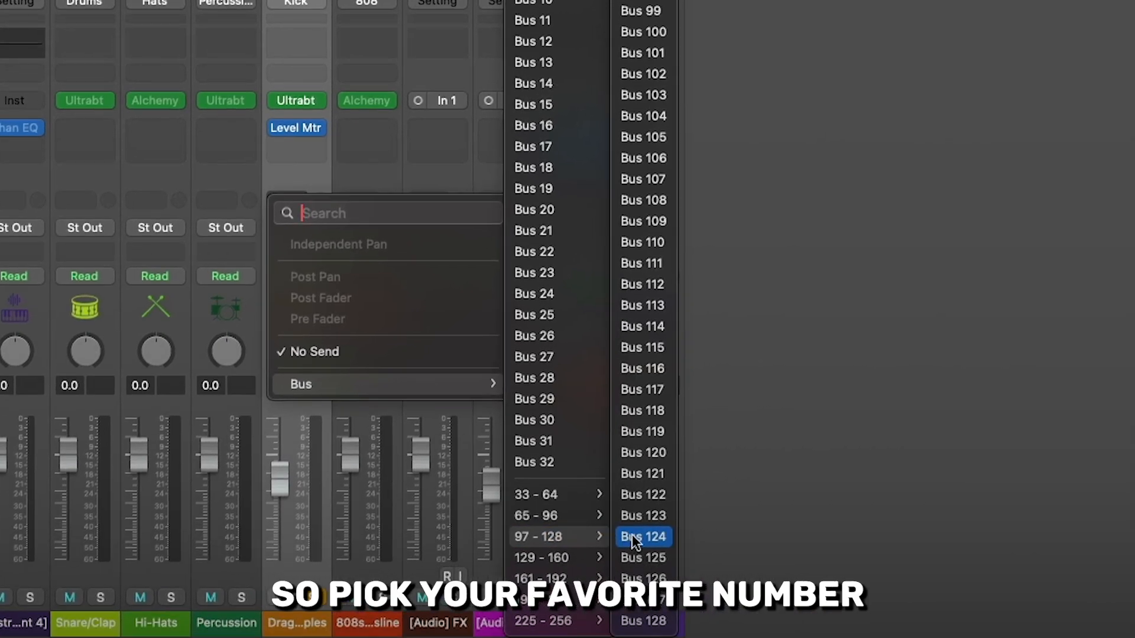
mouse_move(547, 516)
click(636, 516)
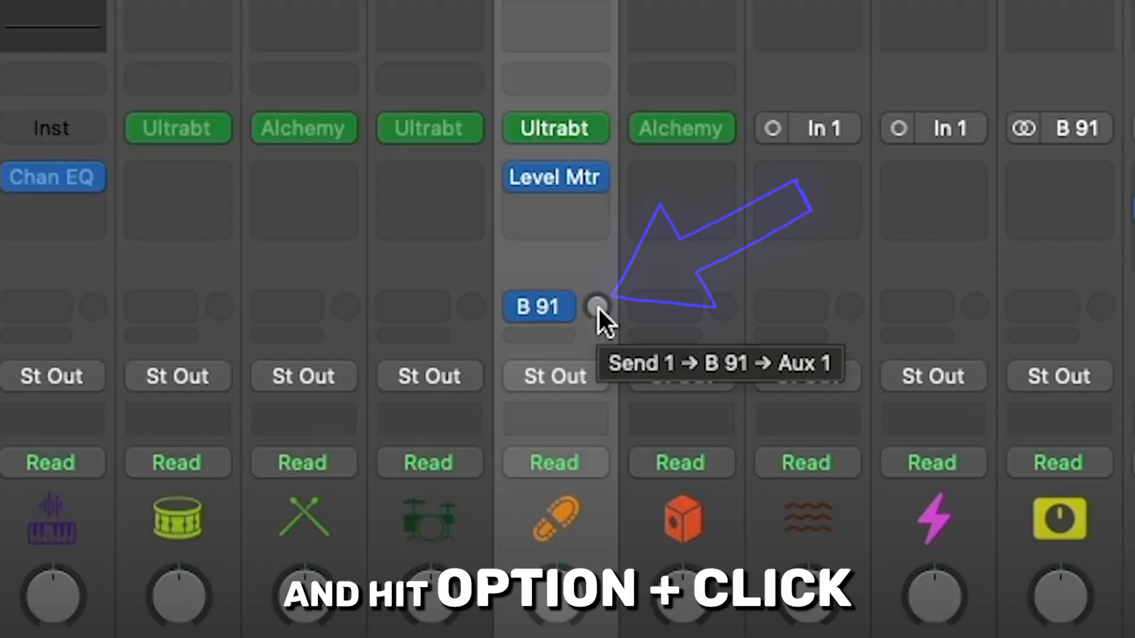
Reset the Kick's Bus 91 send to its default level and set the Bus 91 aux channel to No Output.
alt+click(597, 307)
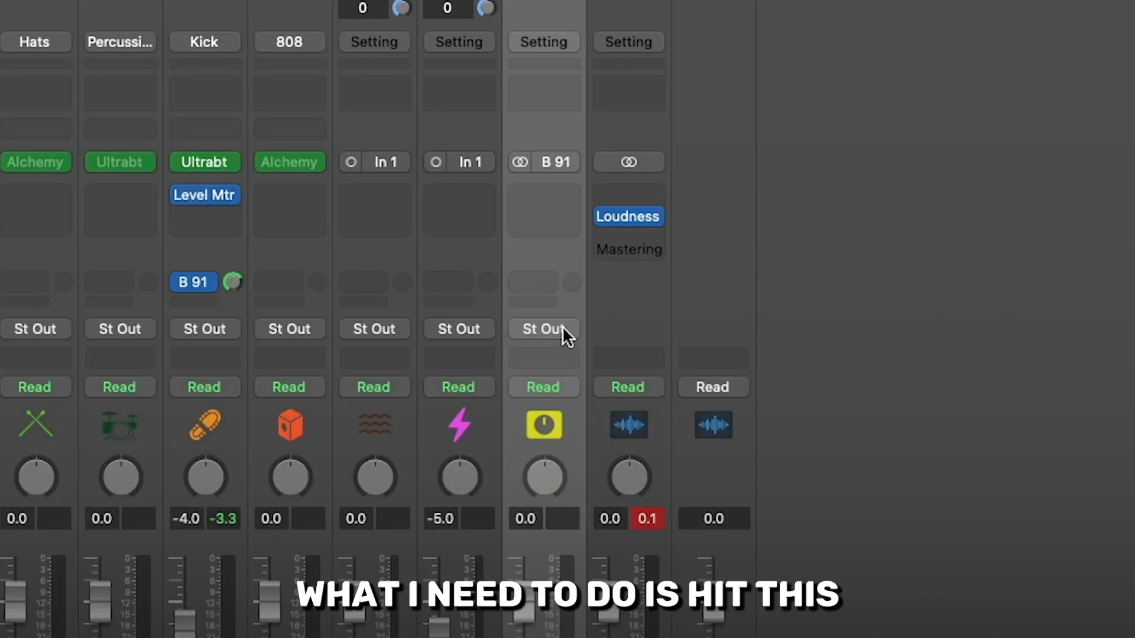
click(562, 326)
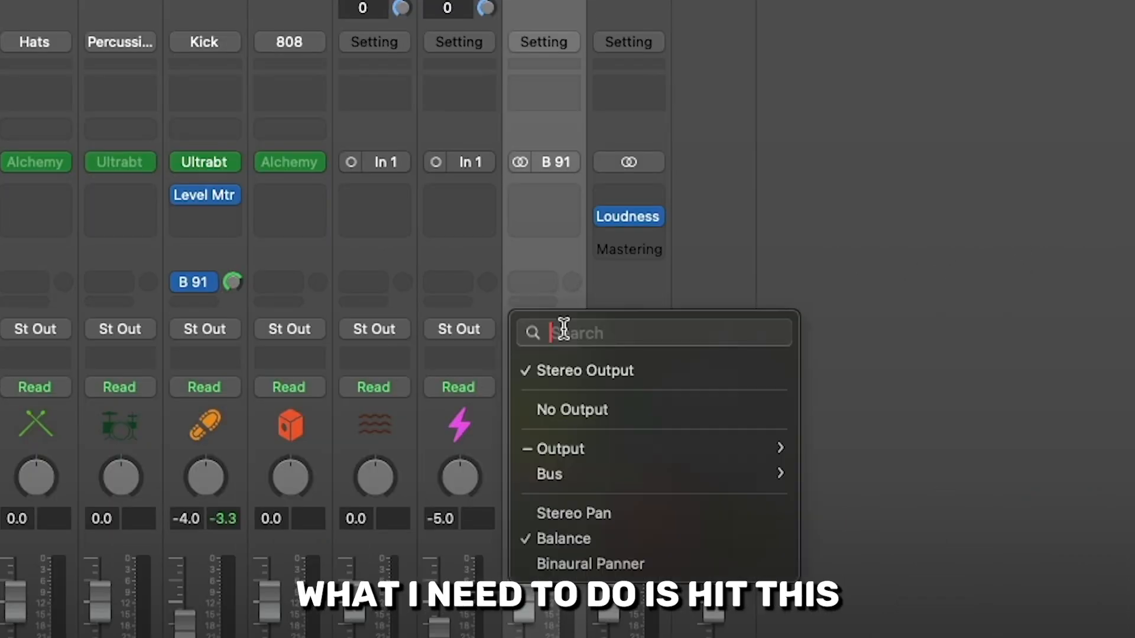
click(569, 410)
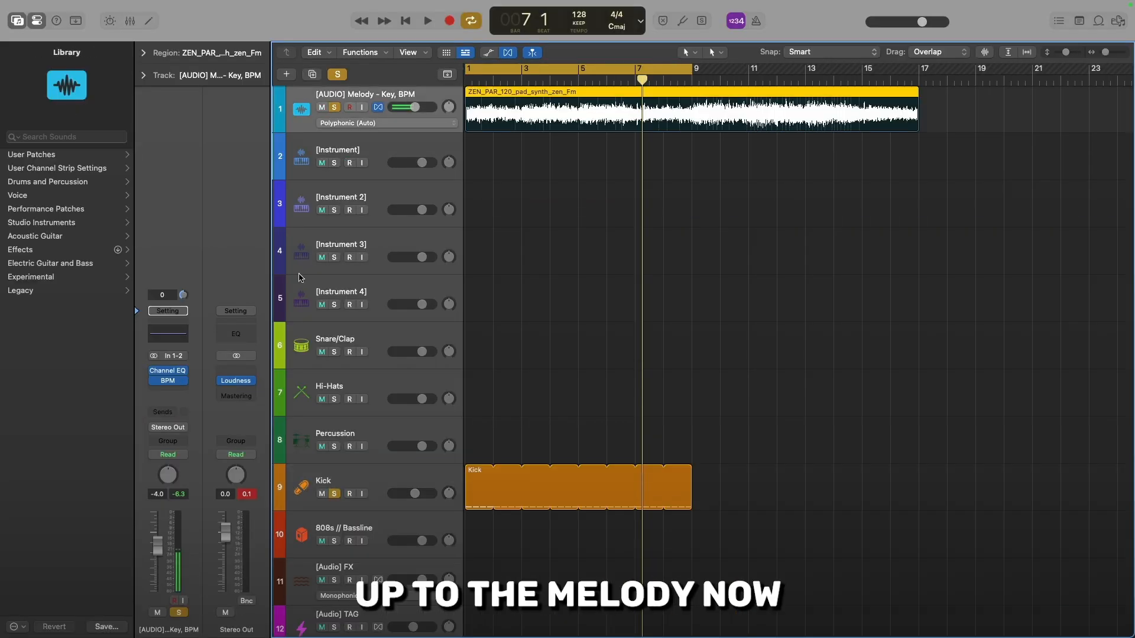
Insert a stereo Compressor after the existing effects on the melody audio track and set its side chain to Bus 91.
click(168, 391)
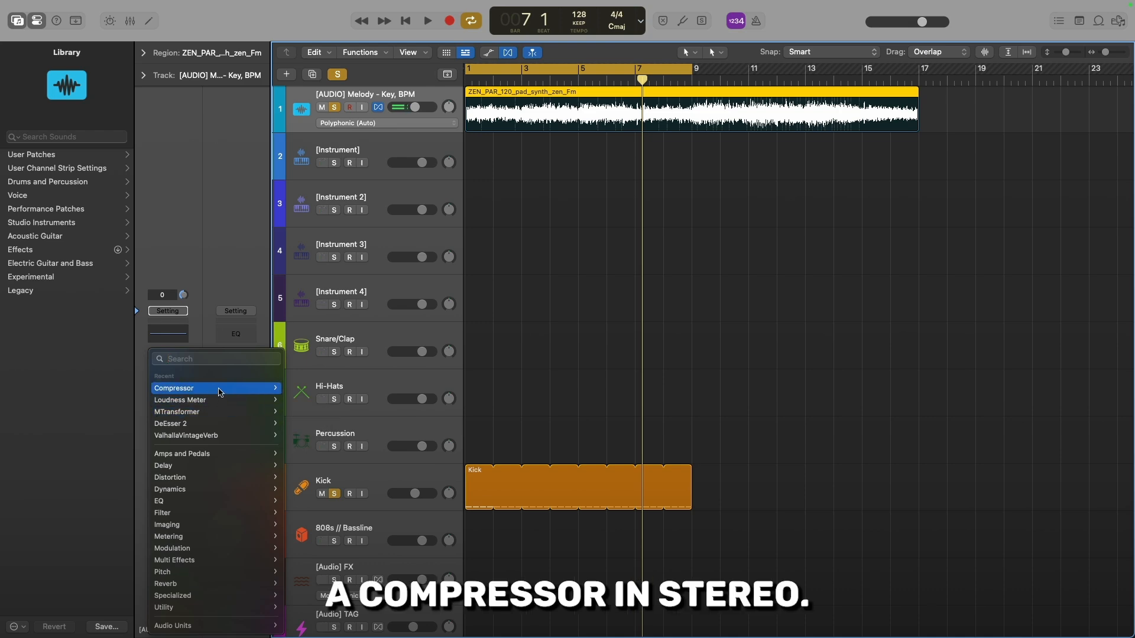
click(294, 392)
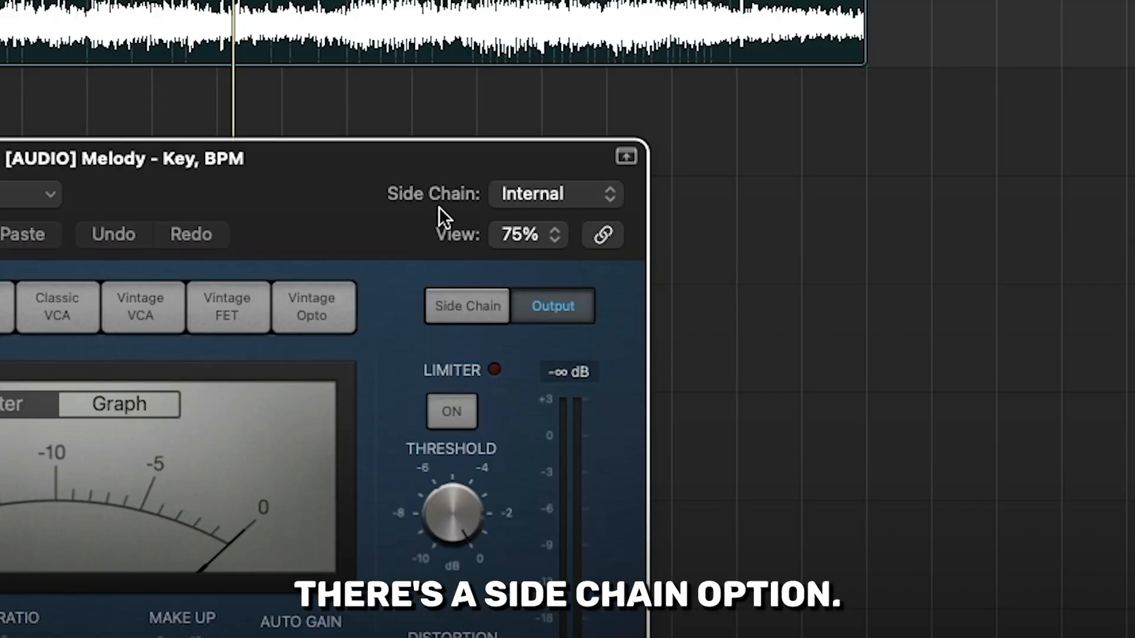
click(537, 195)
mouse_move(530, 332)
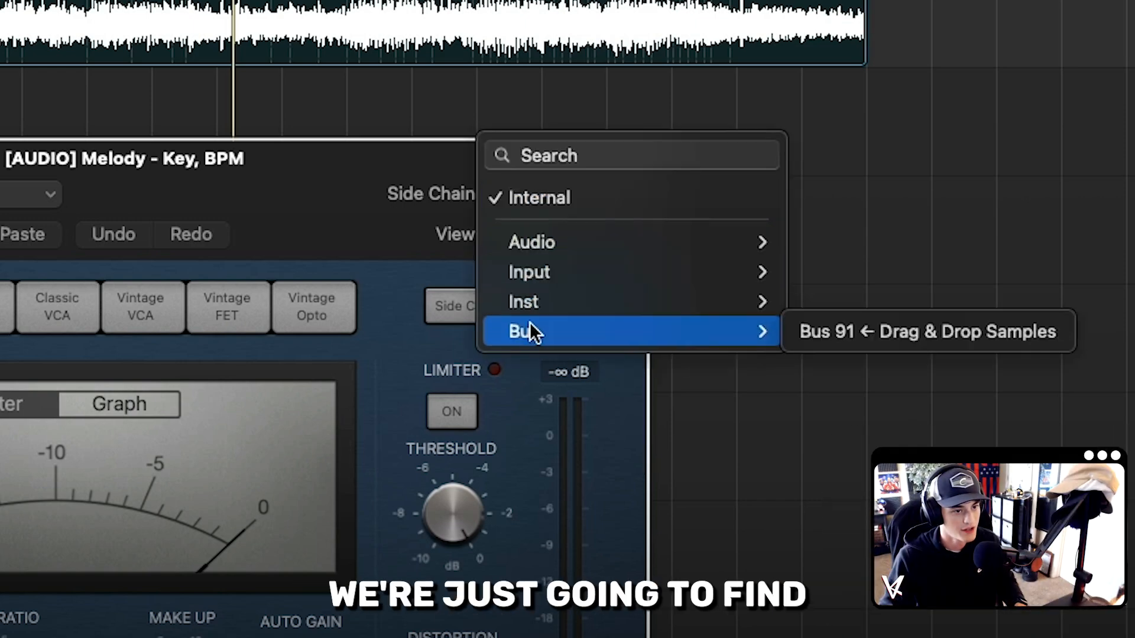
click(840, 332)
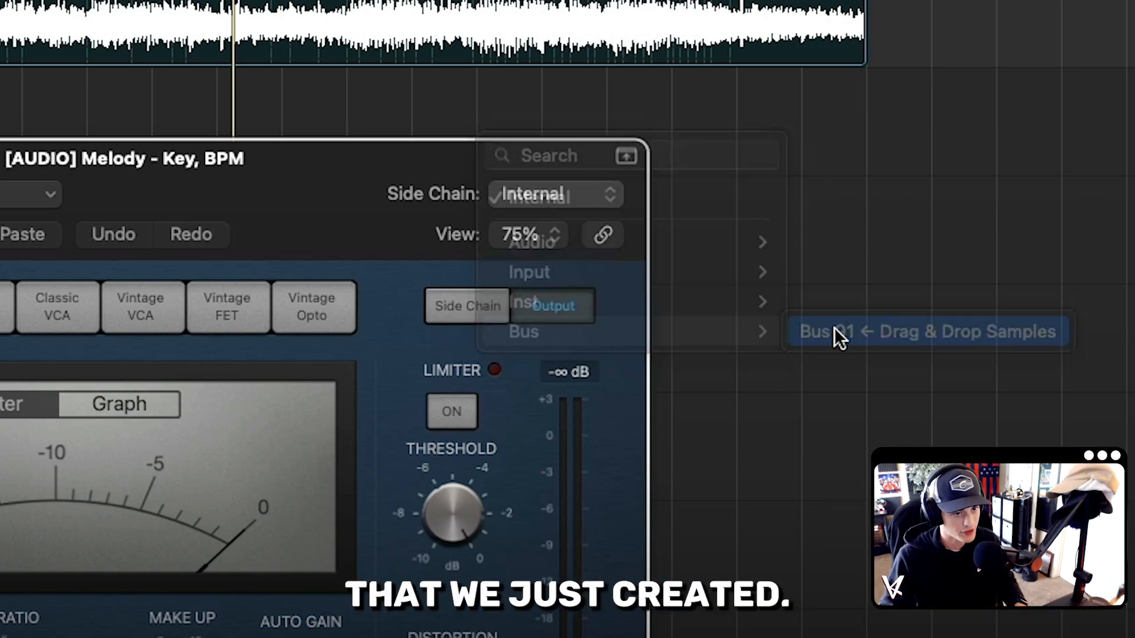
Reposition the Compressor window and switch its display to Graph while the melody and kick play.
drag(315, 188, 441, 211)
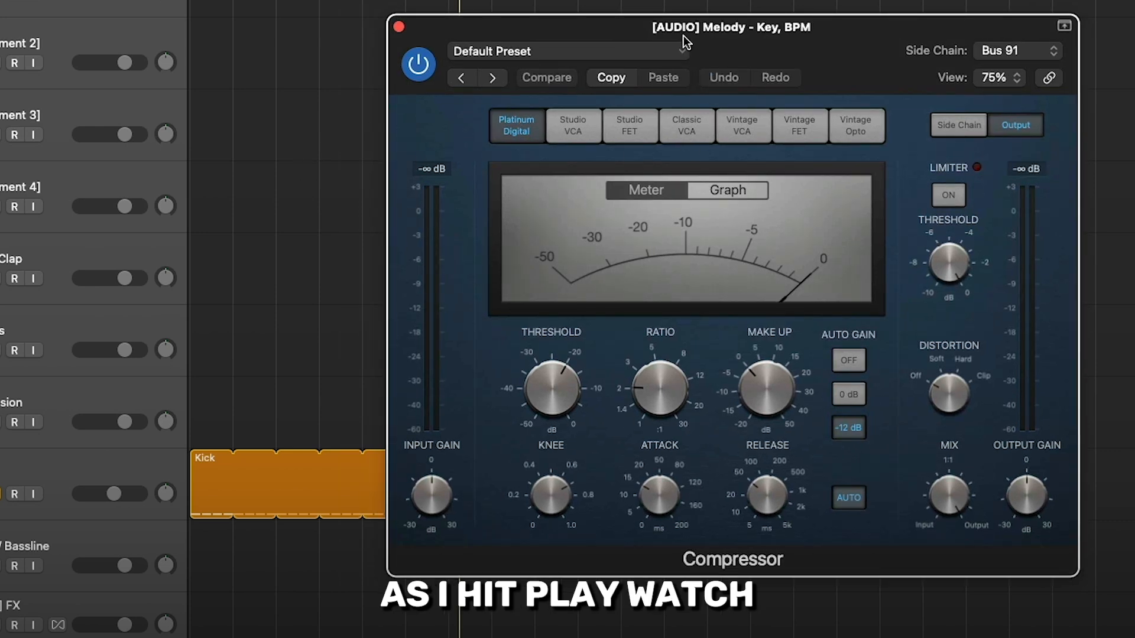
drag(684, 42, 515, 53)
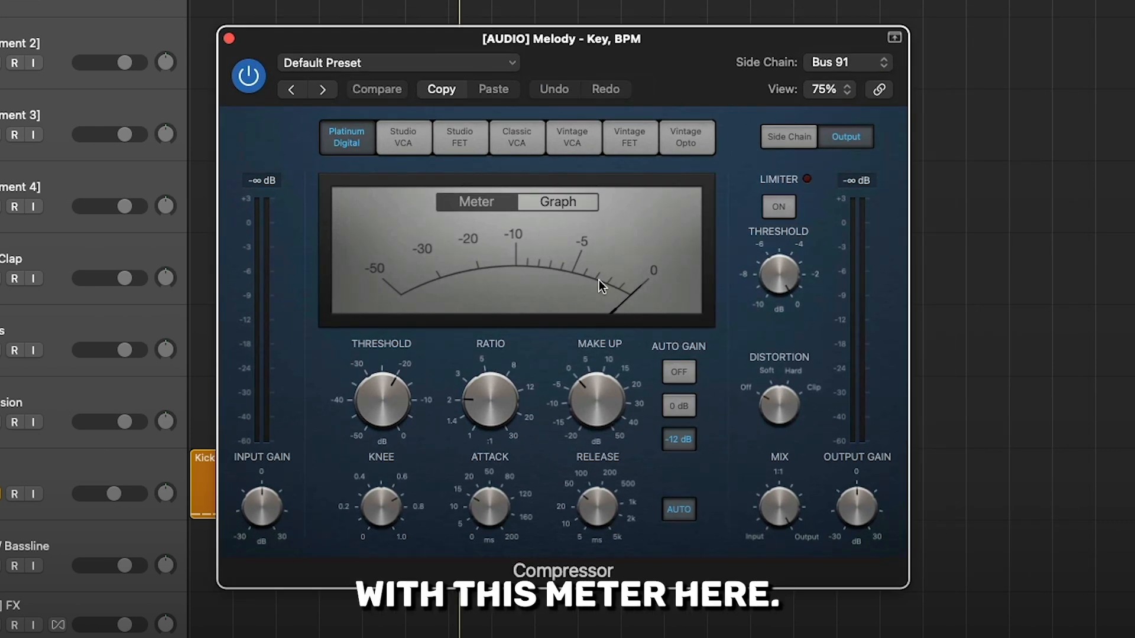
key(space)
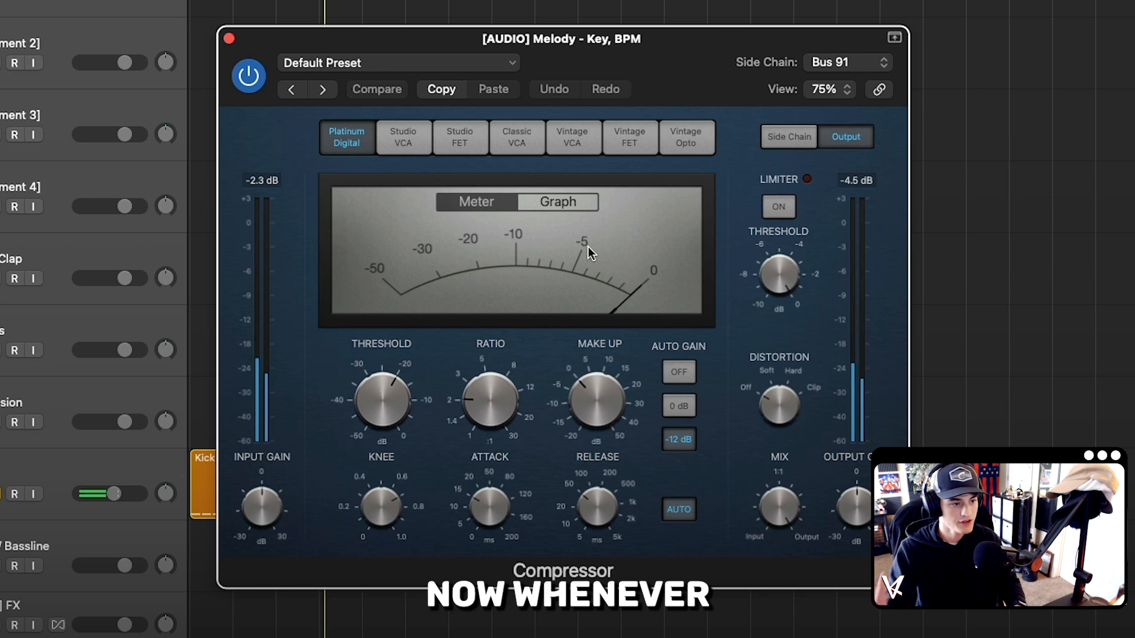
click(559, 204)
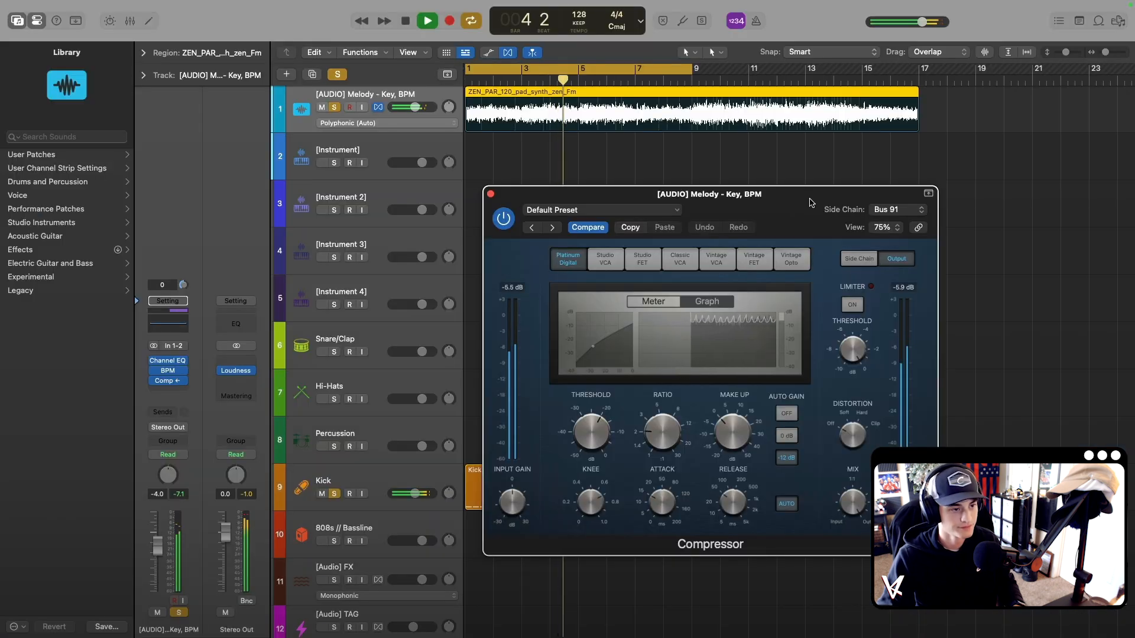
key(space)
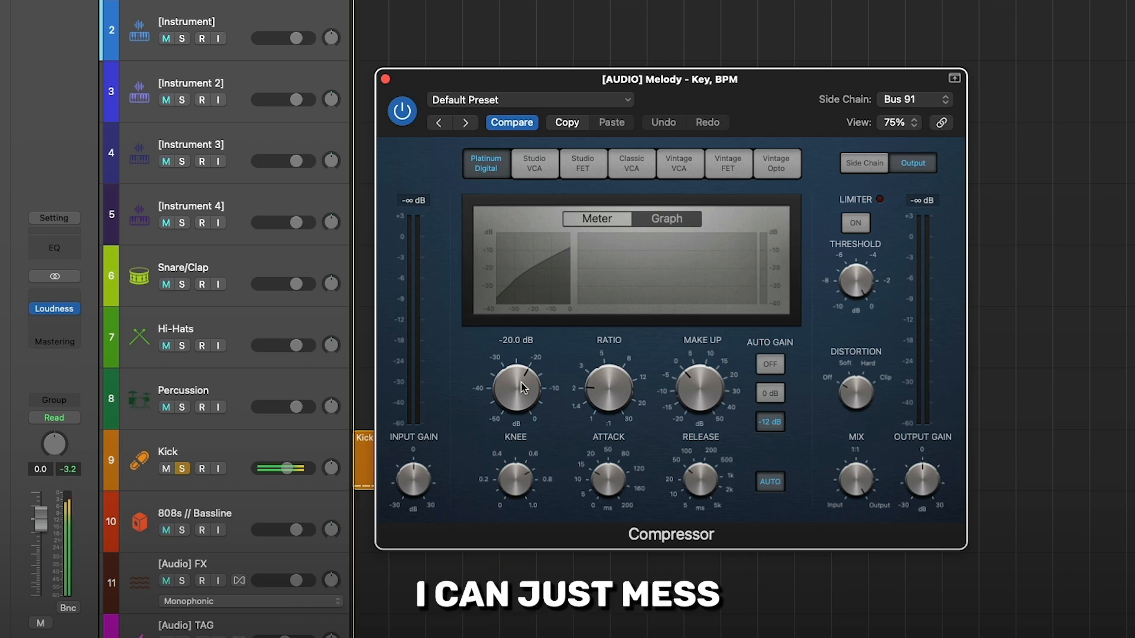
Lower the Compressor's threshold below -40 dB during playback and shorten the attack to 4.0 ms.
key(space)
drag(522, 388, 518, 455)
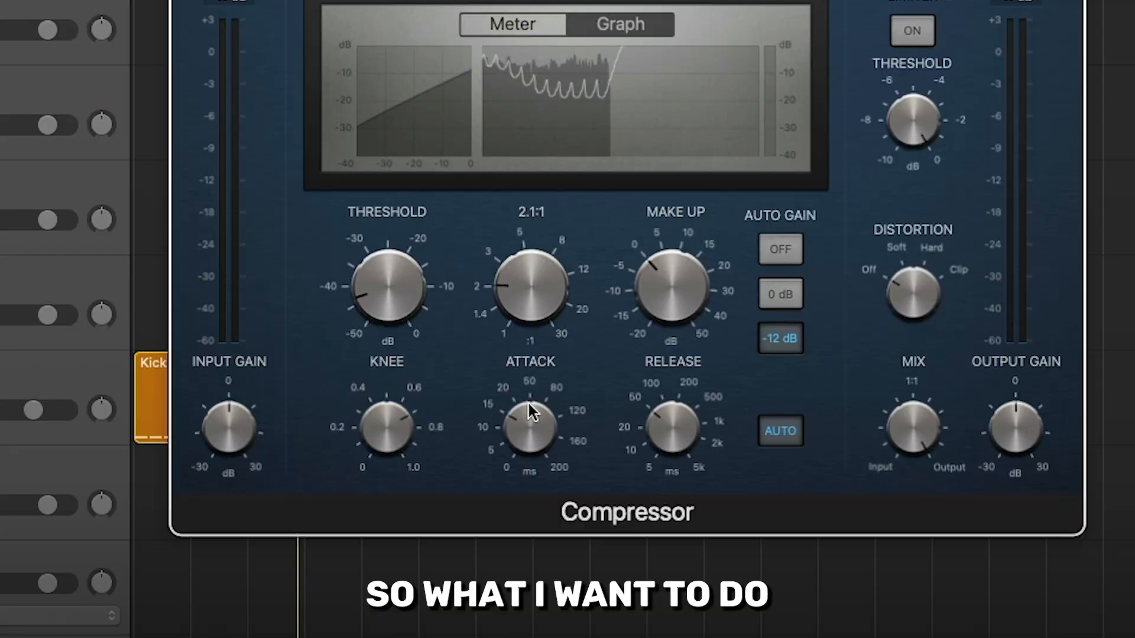
mouse_move(525, 416)
drag(525, 416, 519, 455)
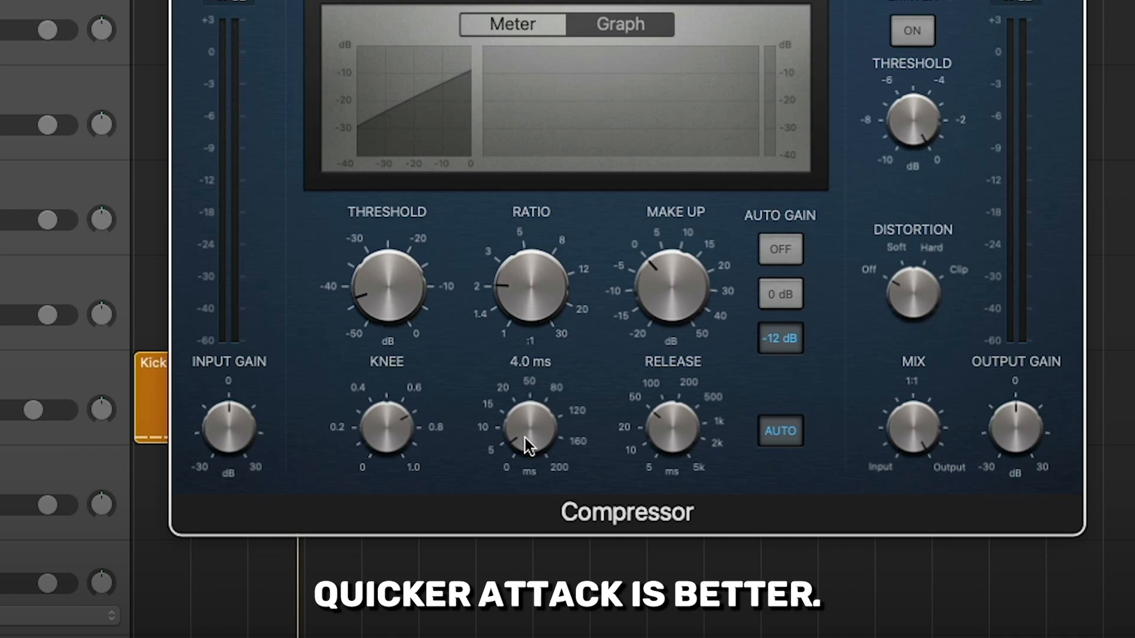
Try a much longer Compressor release of 1200 ms.
mouse_move(677, 439)
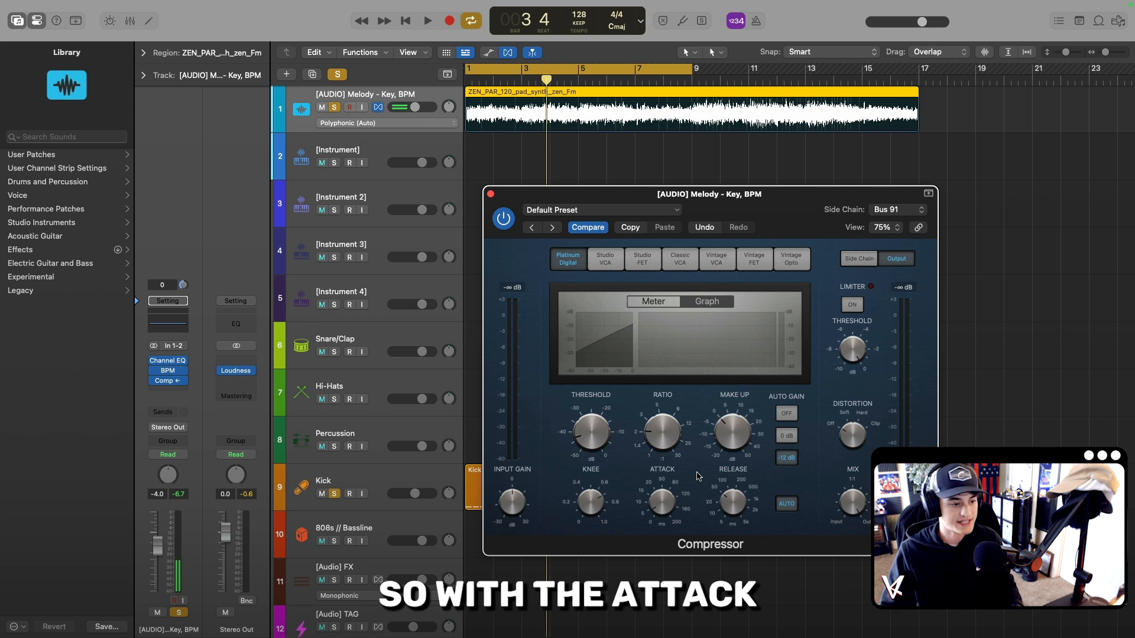
mouse_move(672, 489)
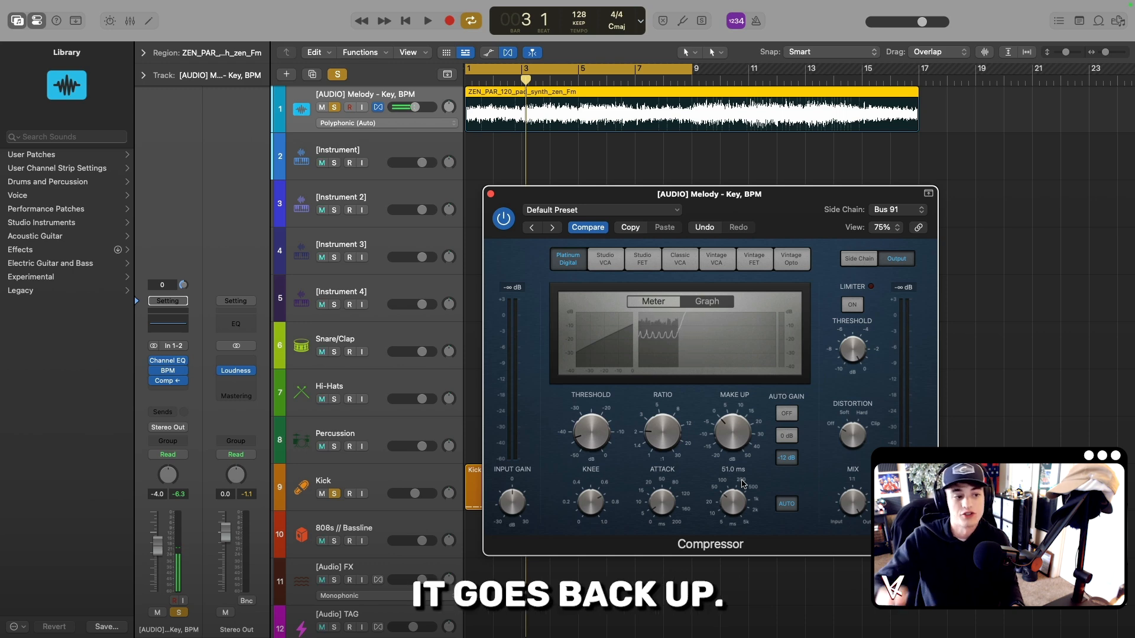
drag(731, 511, 733, 468)
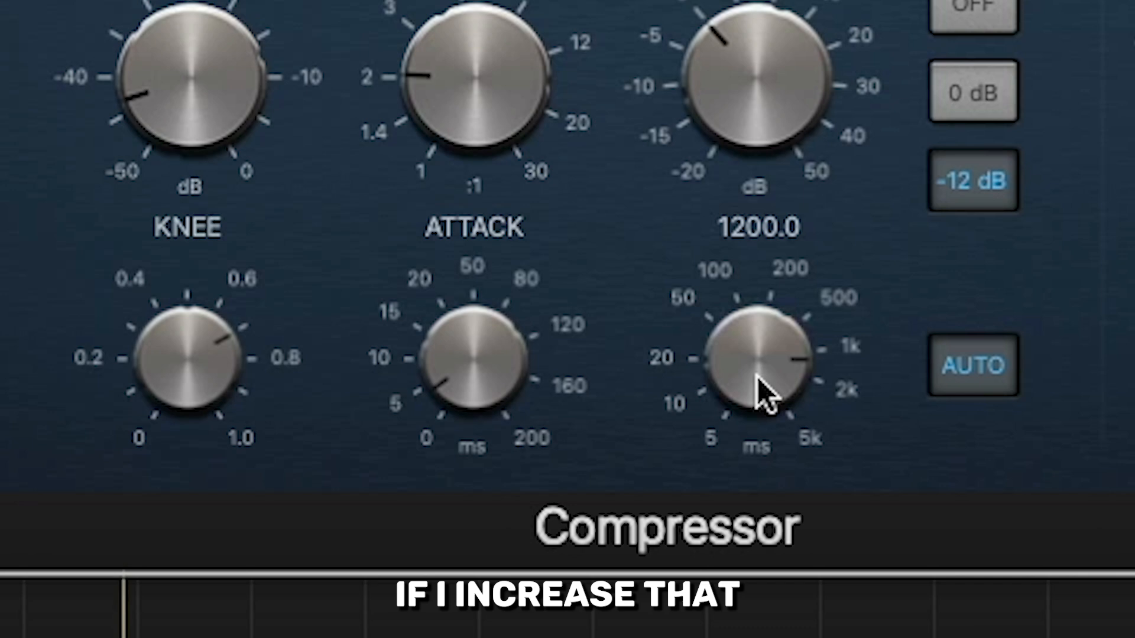
drag(672, 637, 673, 637)
drag(758, 595, 757, 599)
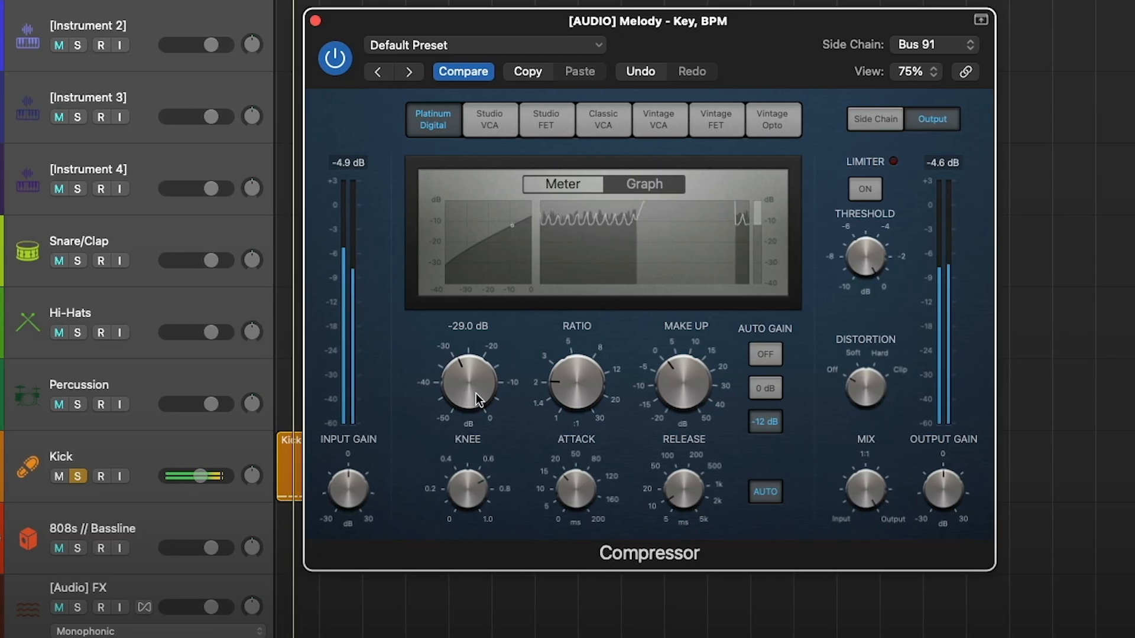
Raise the Compressor's threshold to -8.0 dB during playback.
drag(598, 438, 596, 414)
drag(473, 355, 472, 331)
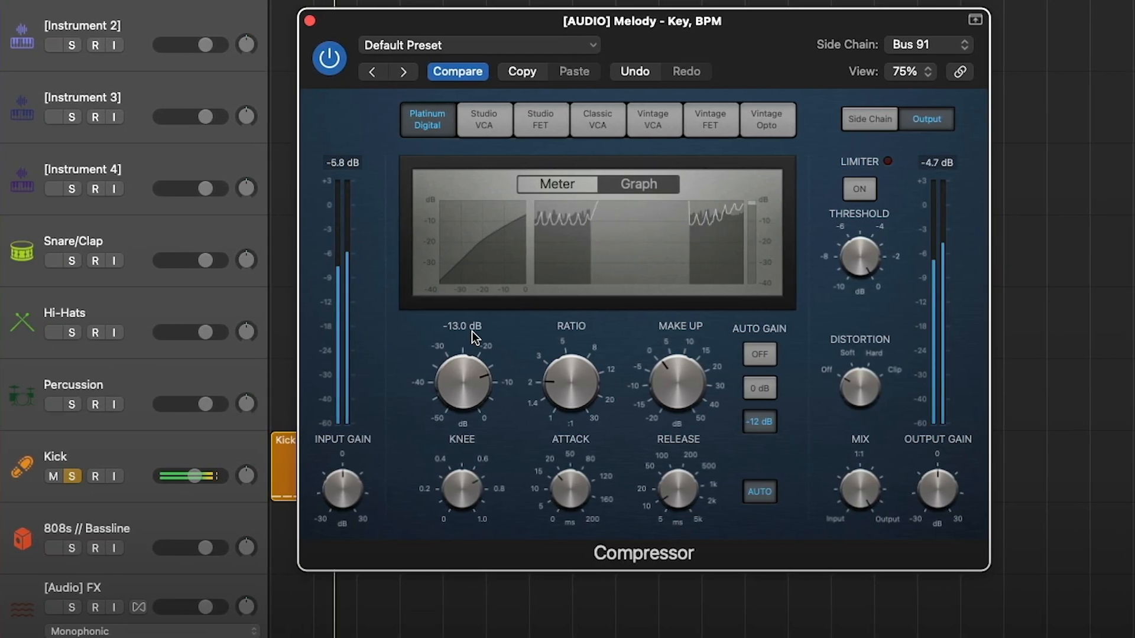
mouse_move(451, 387)
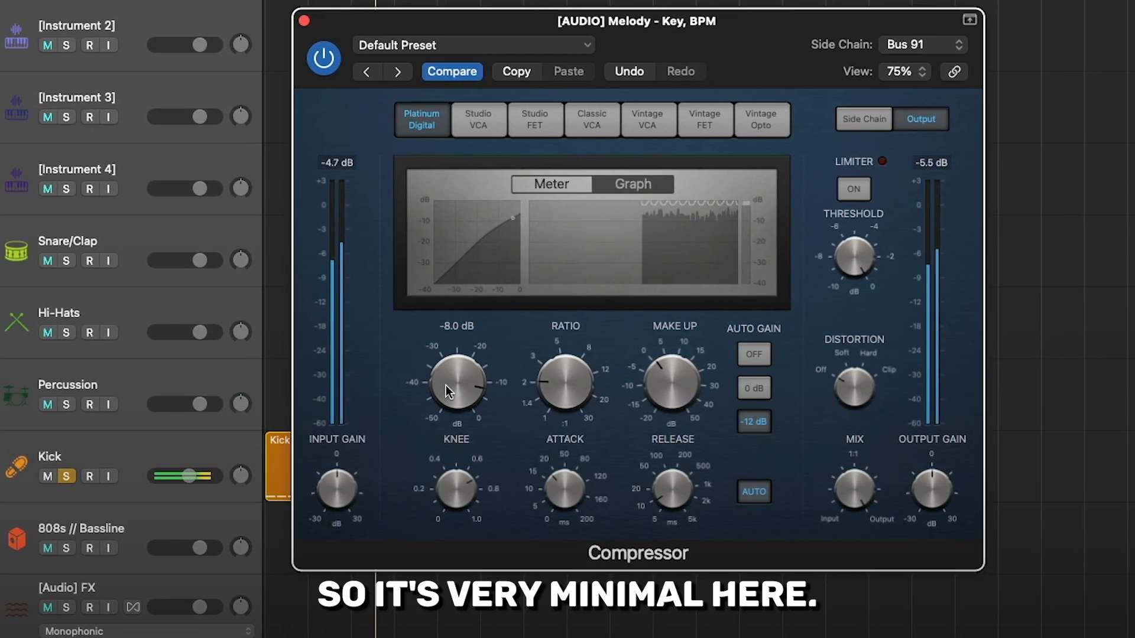
Lower the Compressor's threshold to -34.0 dB and set the attack to 6.5 ms.
drag(453, 372, 440, 463)
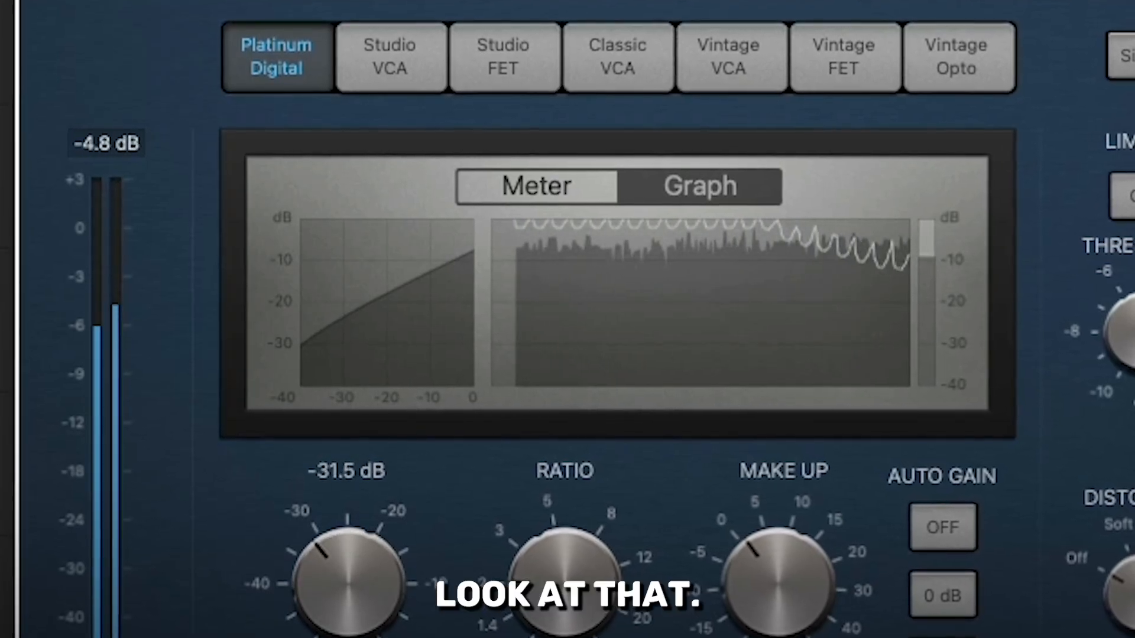
drag(349, 582, 348, 597)
drag(435, 468, 441, 472)
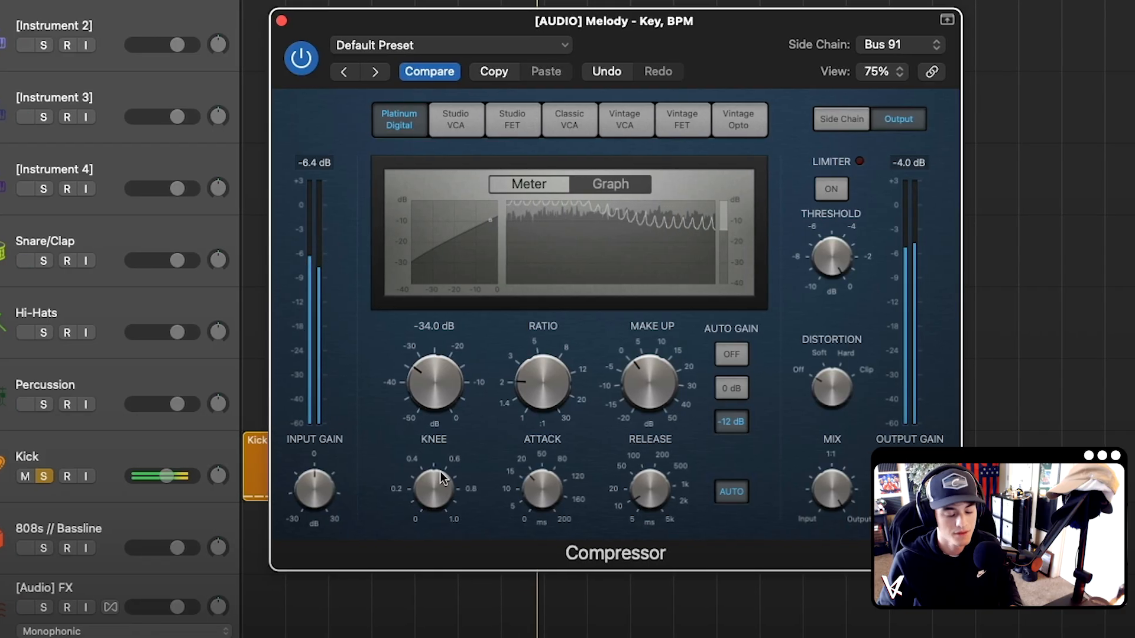
drag(644, 493, 638, 473)
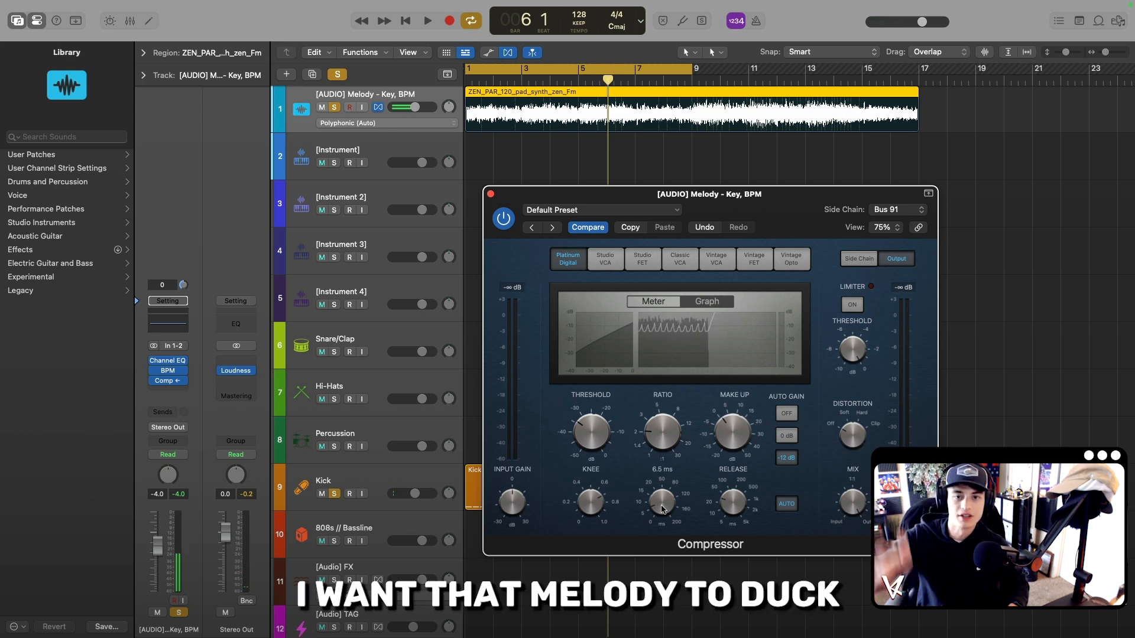
Play the loop with the Compressor bypassed, then with it switched back on, to compare the ducking of the melody.
drag(662, 212, 670, 218)
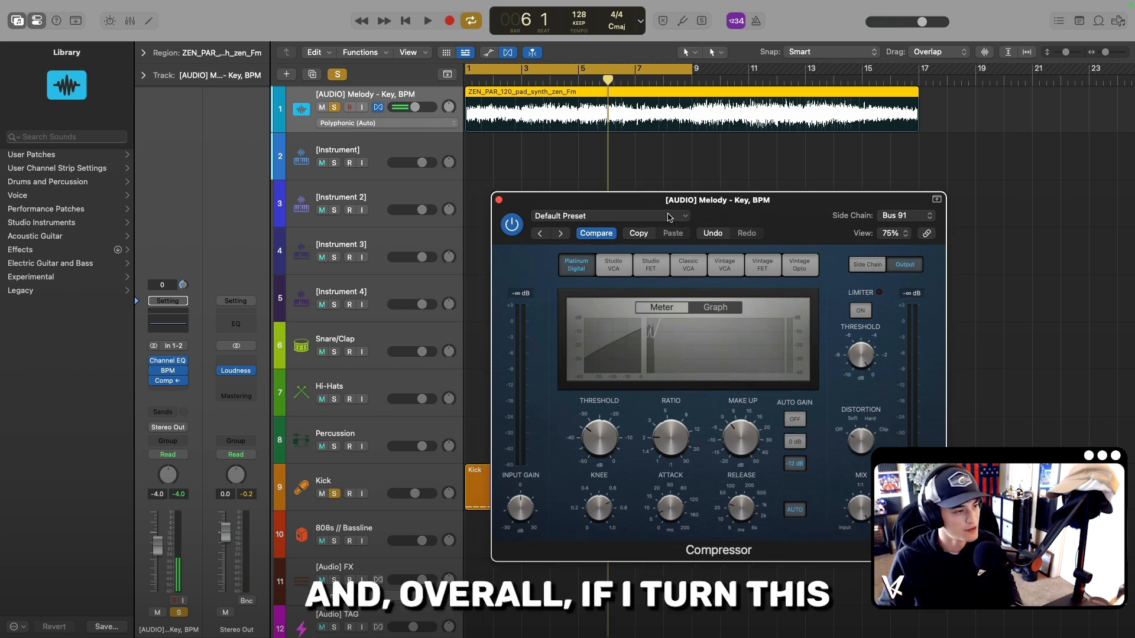
click(512, 225)
key(space)
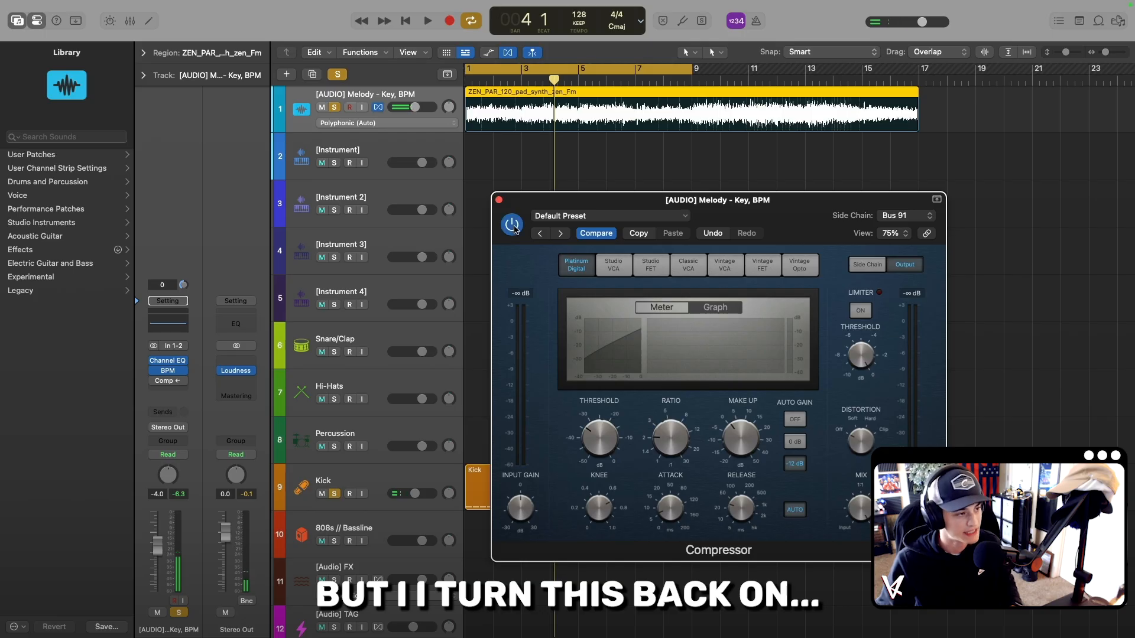
click(512, 224)
key(space)
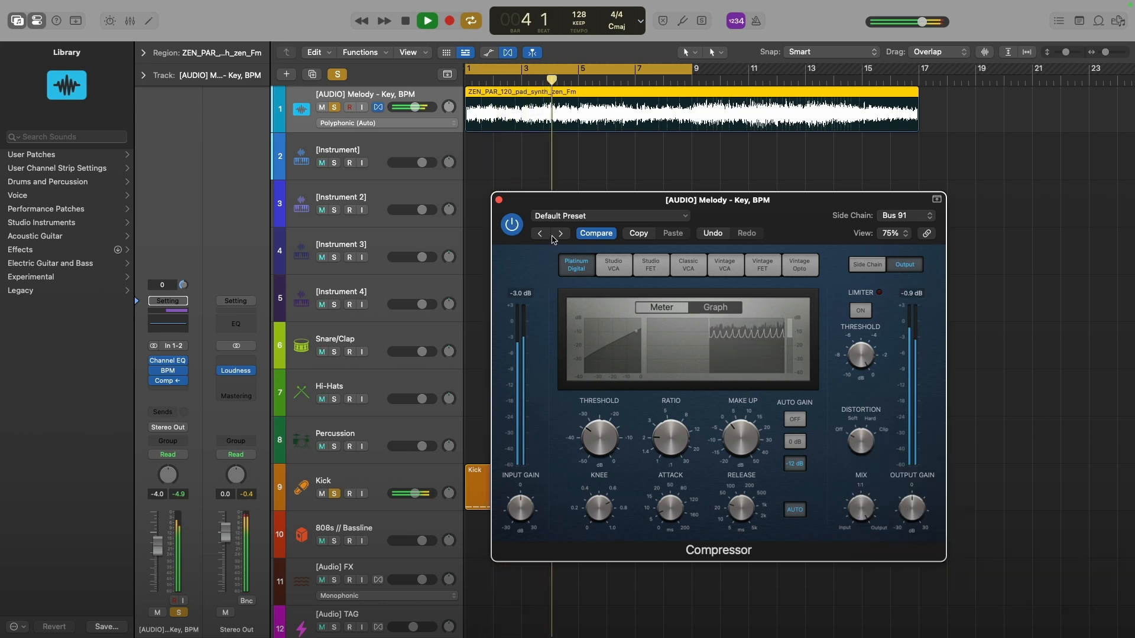
key(space)
Adjust the output gain of the melody track's Compressor and raise its ratio for a stronger ducking effect.
mouse_move(628, 428)
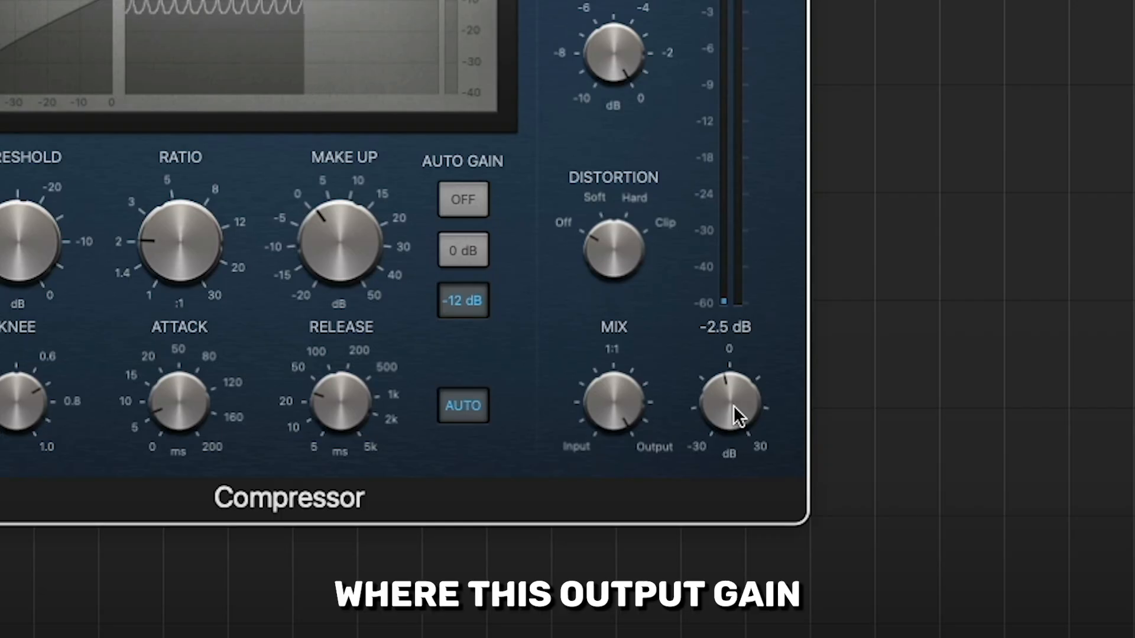
mouse_move(733, 416)
mouse_down()
mouse_move(733, 404)
mouse_move(735, 416)
mouse_up()
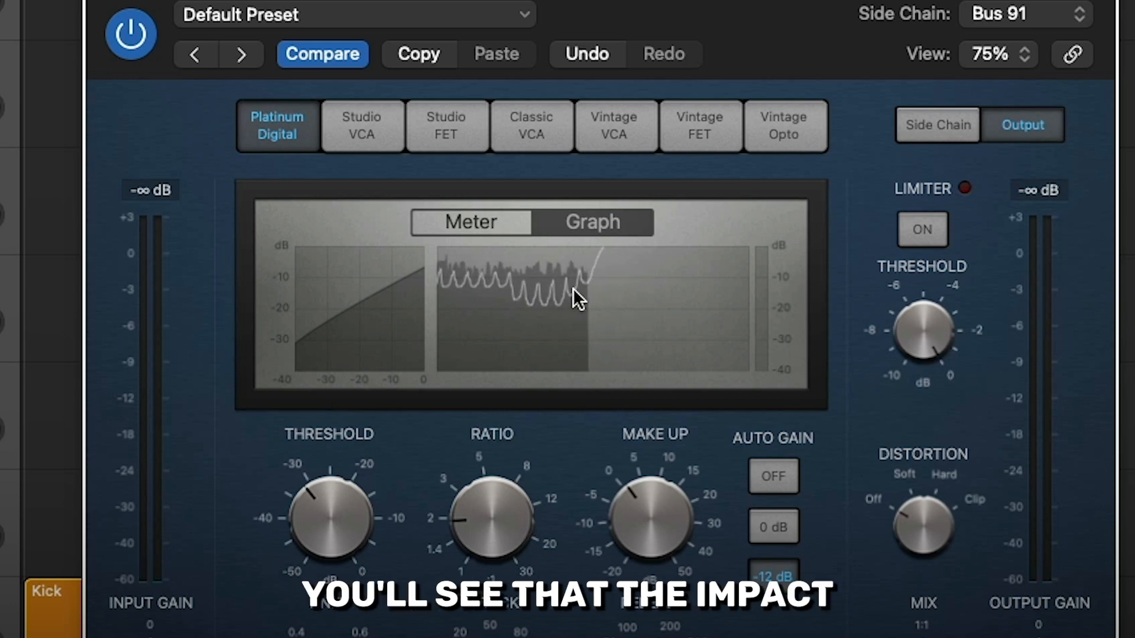
mouse_move(520, 508)
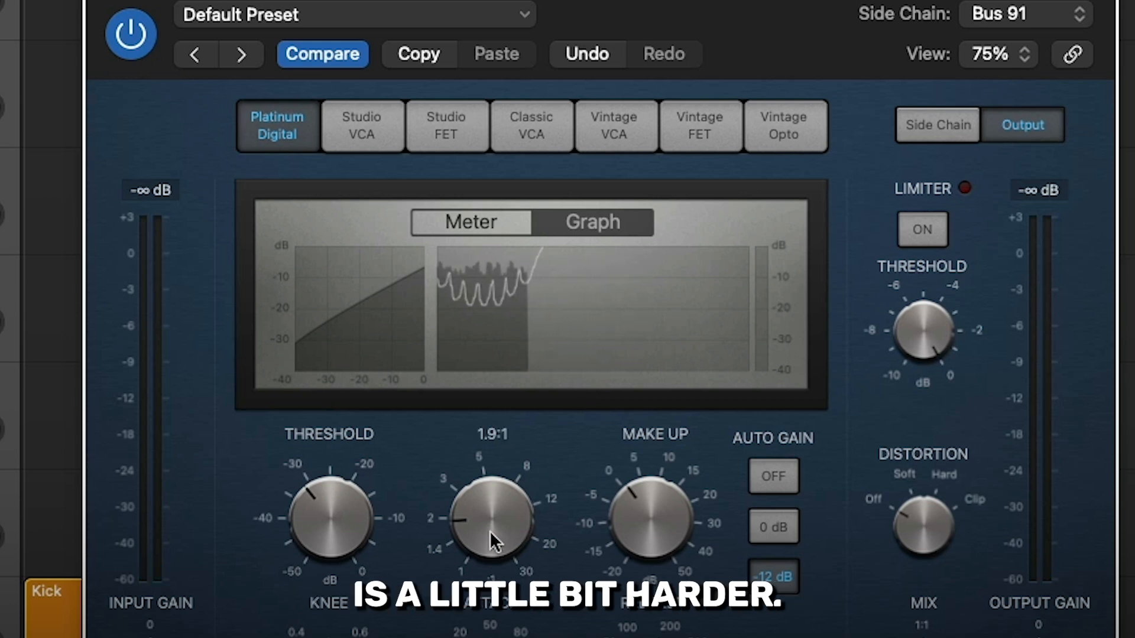
drag(490, 545, 496, 457)
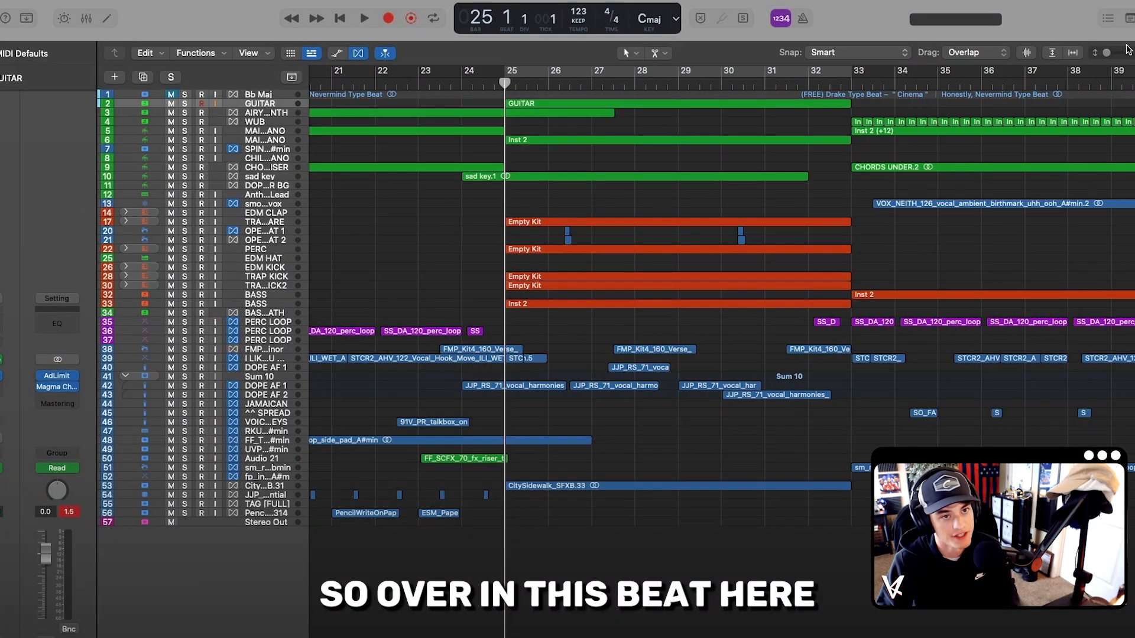
Solo the Sum 10 vocal stack in the other beat project and play it from bar 24.
key(super+Down)
key(super+Down)
key(super+Down)
key(super+Down)
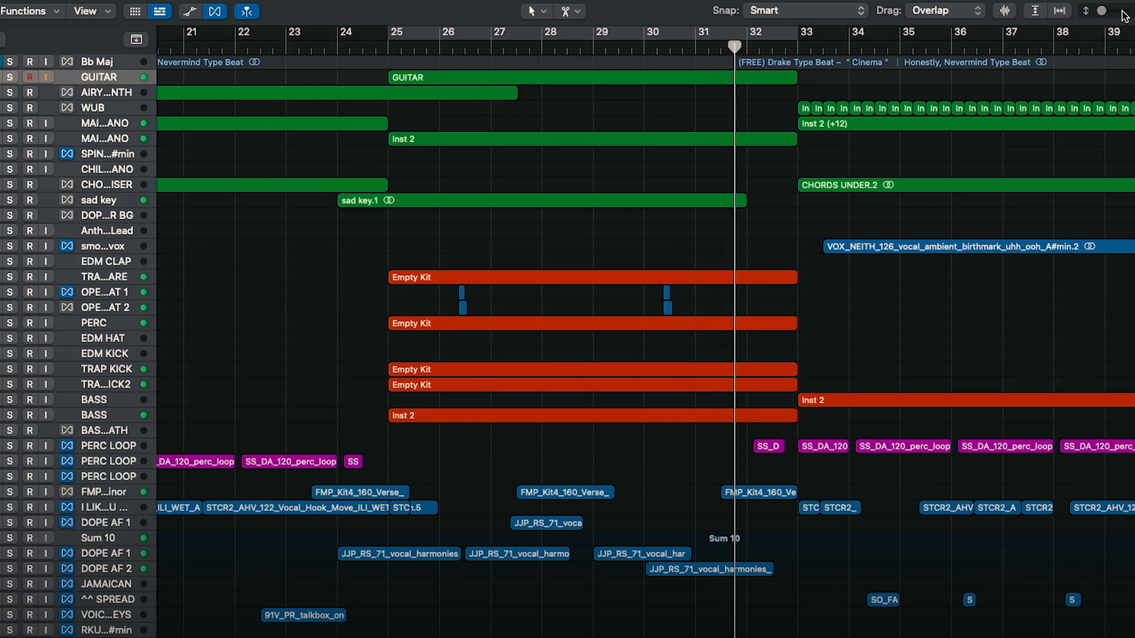
key(super+Down)
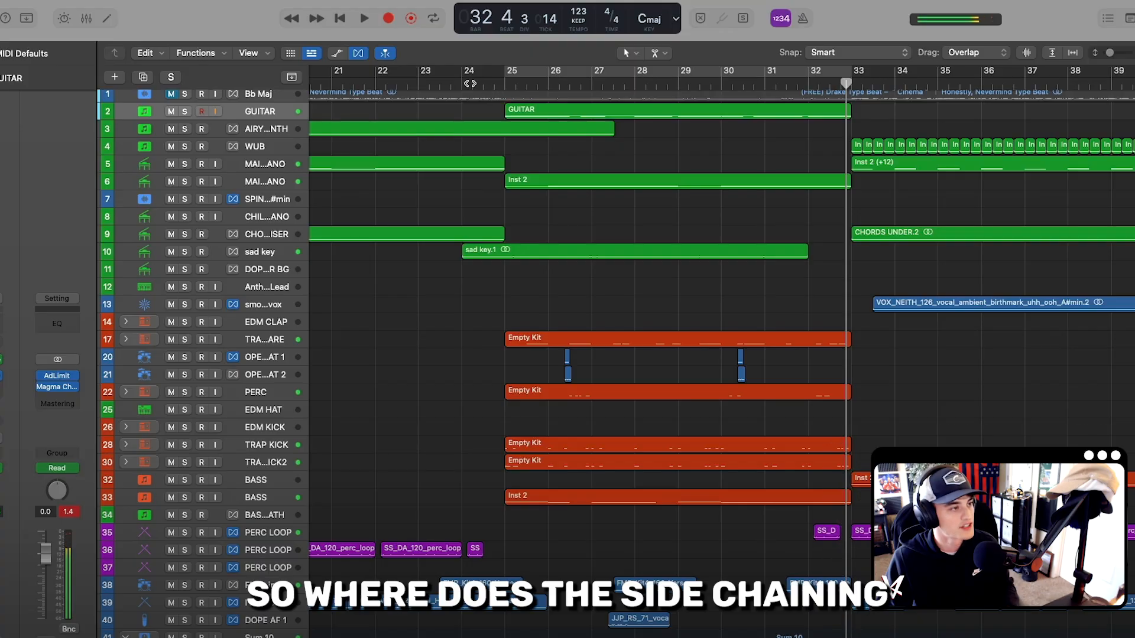
scroll(584, 315, down, 10)
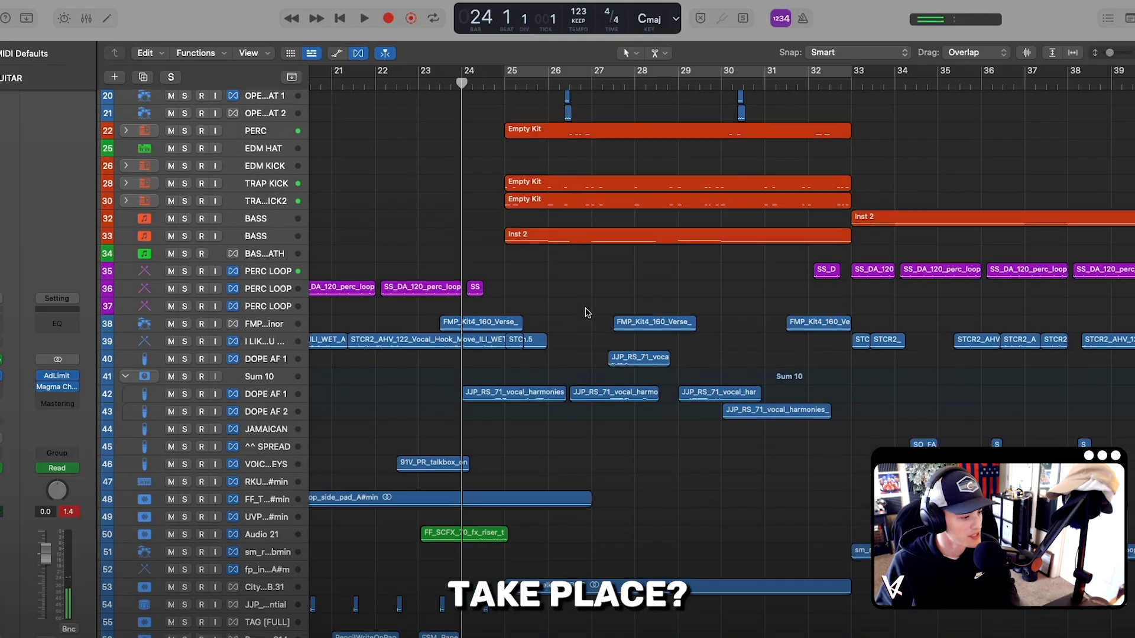
click(184, 363)
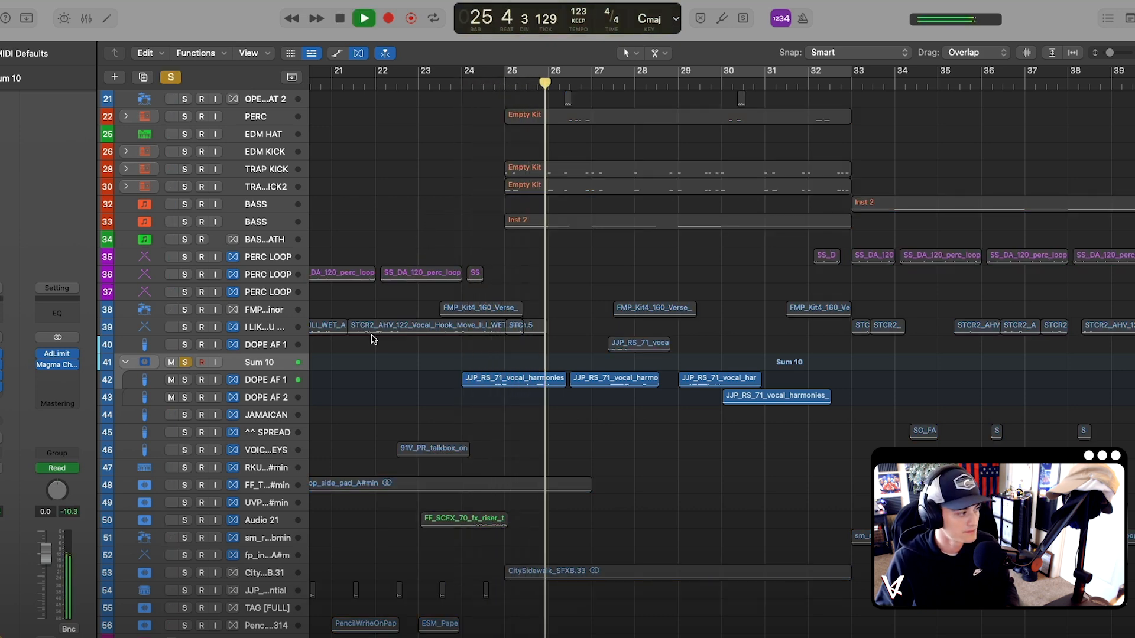
key(space)
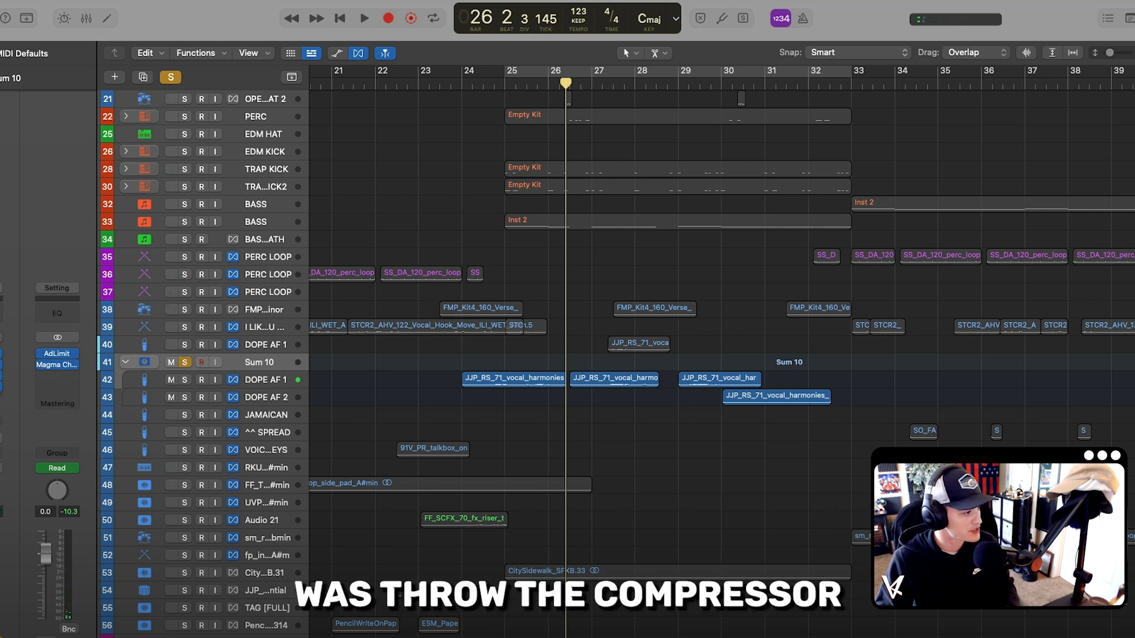
Open the Compressor on Sum 10 and choose the OS_FLINT_kick_perfect (Inst 14) instrument as its side chain source.
click(62, 366)
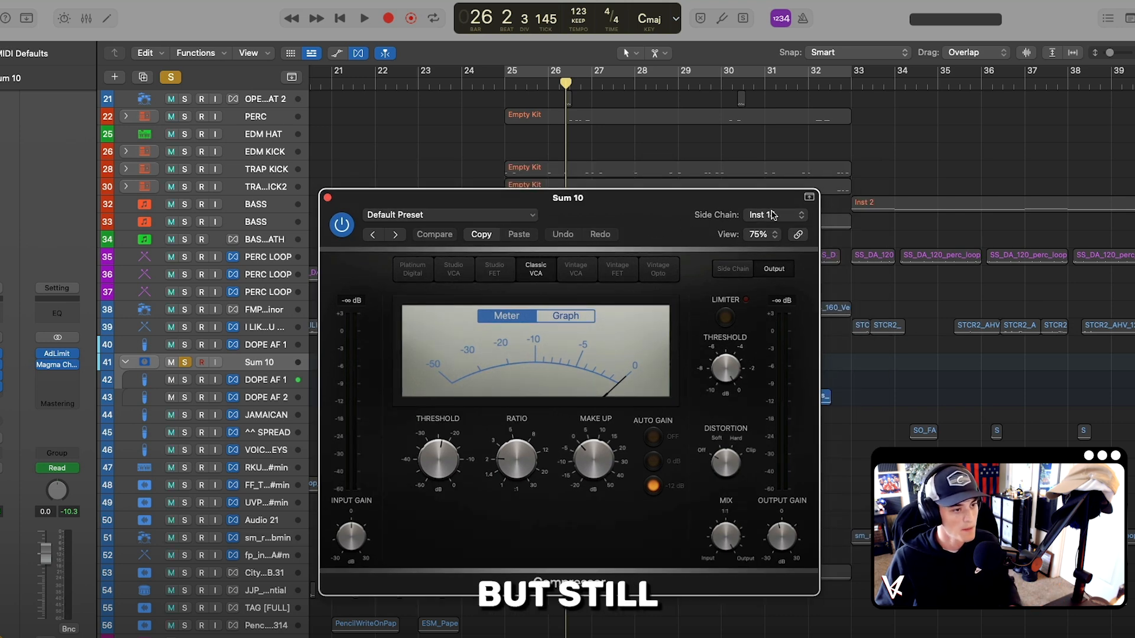
click(788, 216)
click(768, 216)
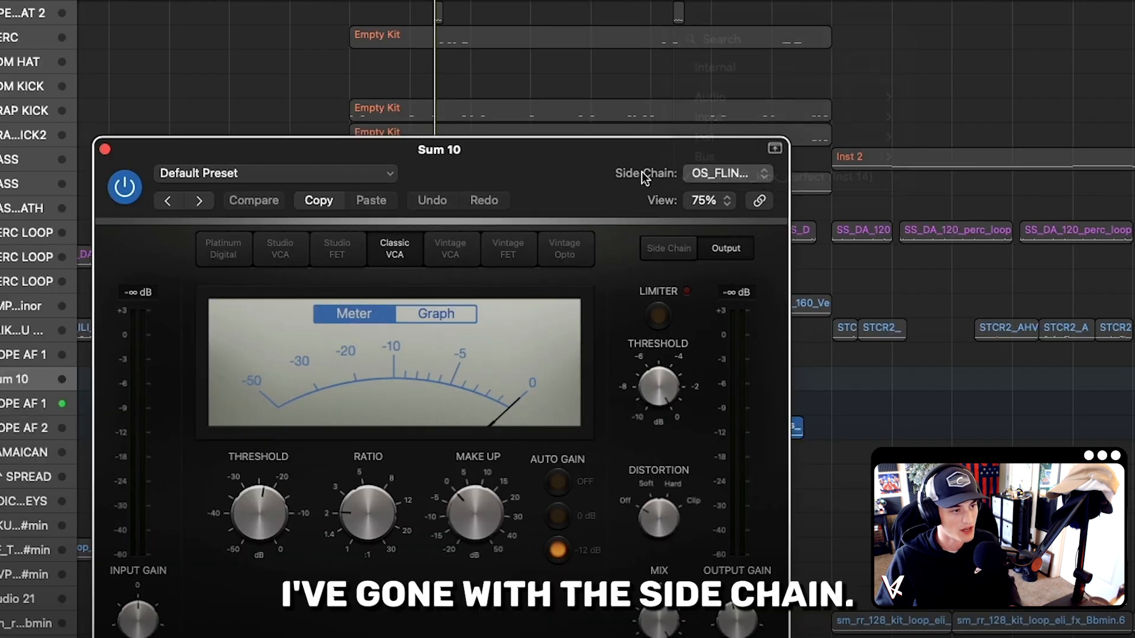
click(702, 178)
mouse_move(792, 136)
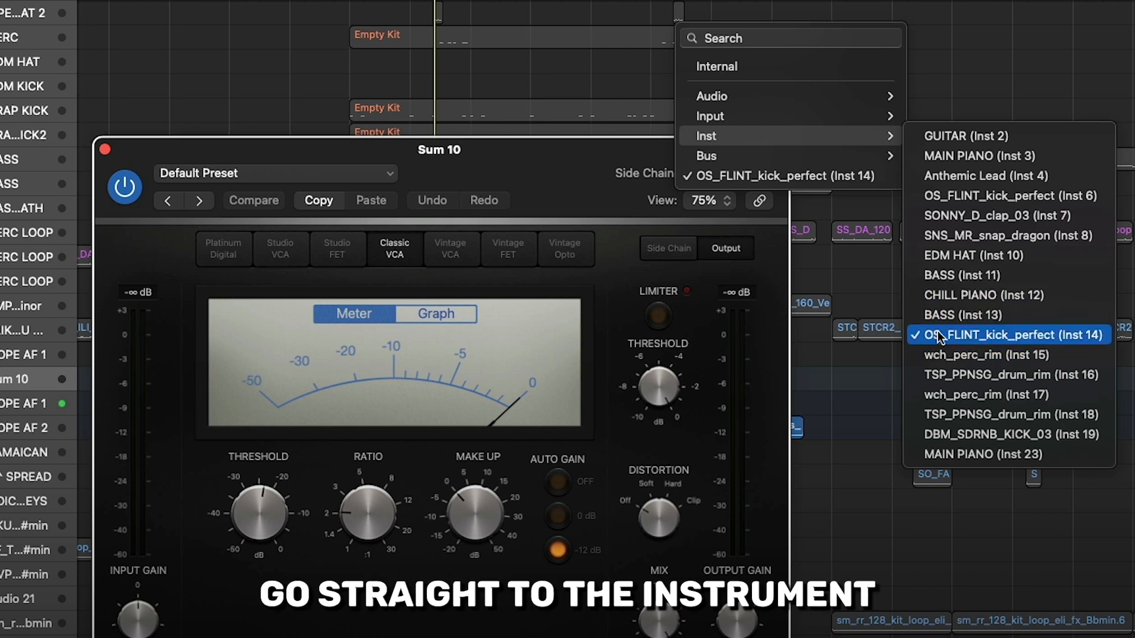
click(966, 330)
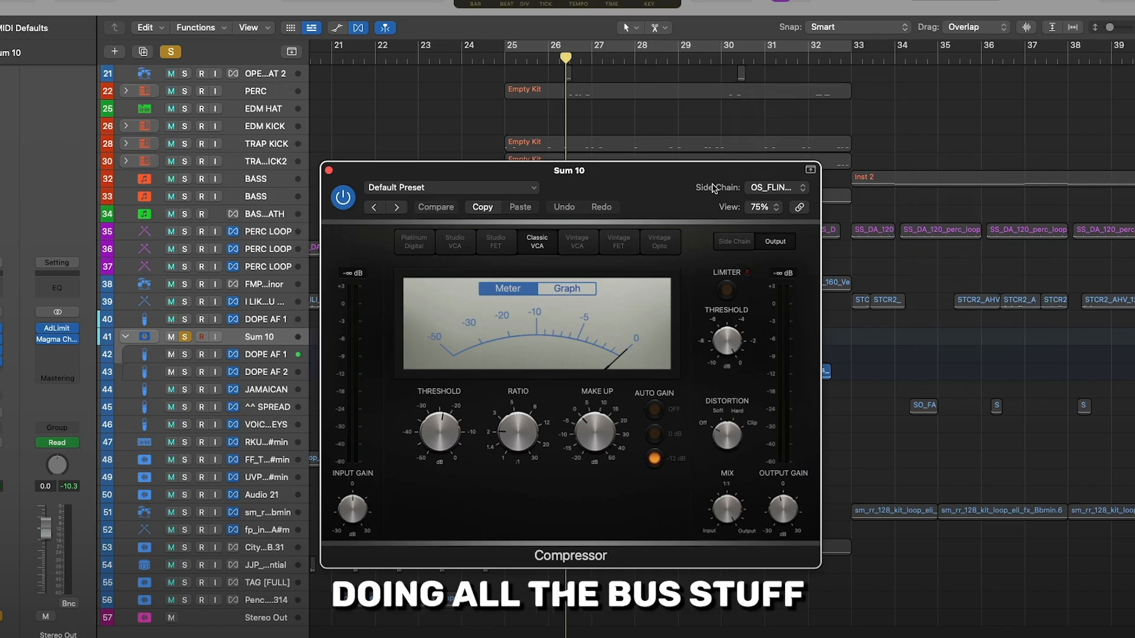
click(775, 188)
mouse_move(906, 164)
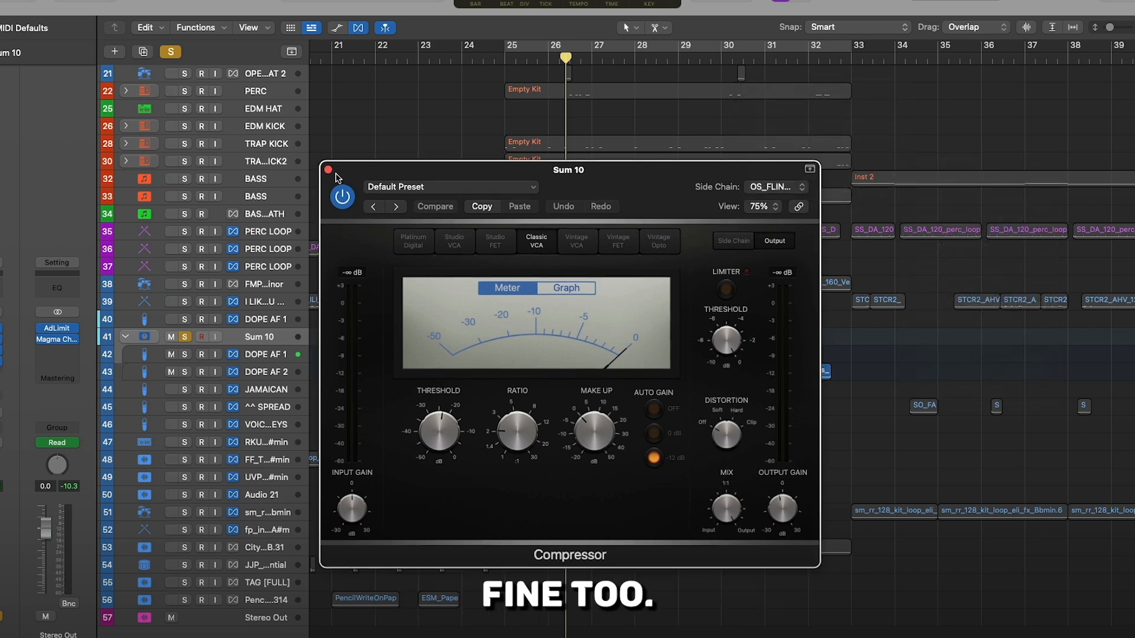
Move the Sum 10 Compressor window clear of the vocal regions and switch its display to the graph.
drag(367, 170, 482, 166)
drag(708, 182, 973, 182)
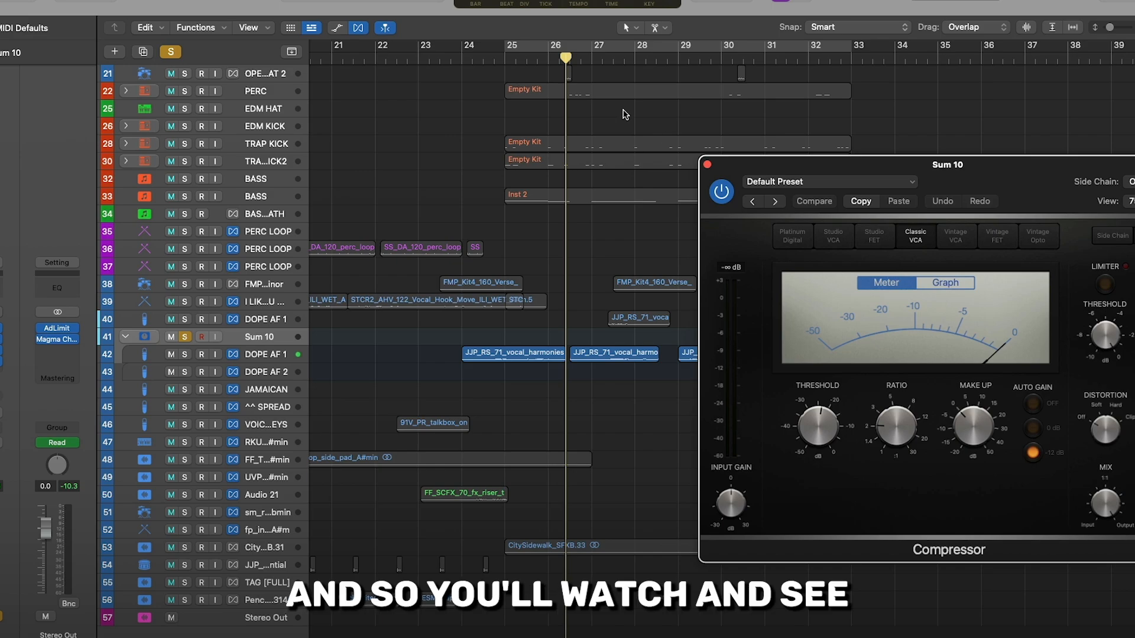
click(945, 283)
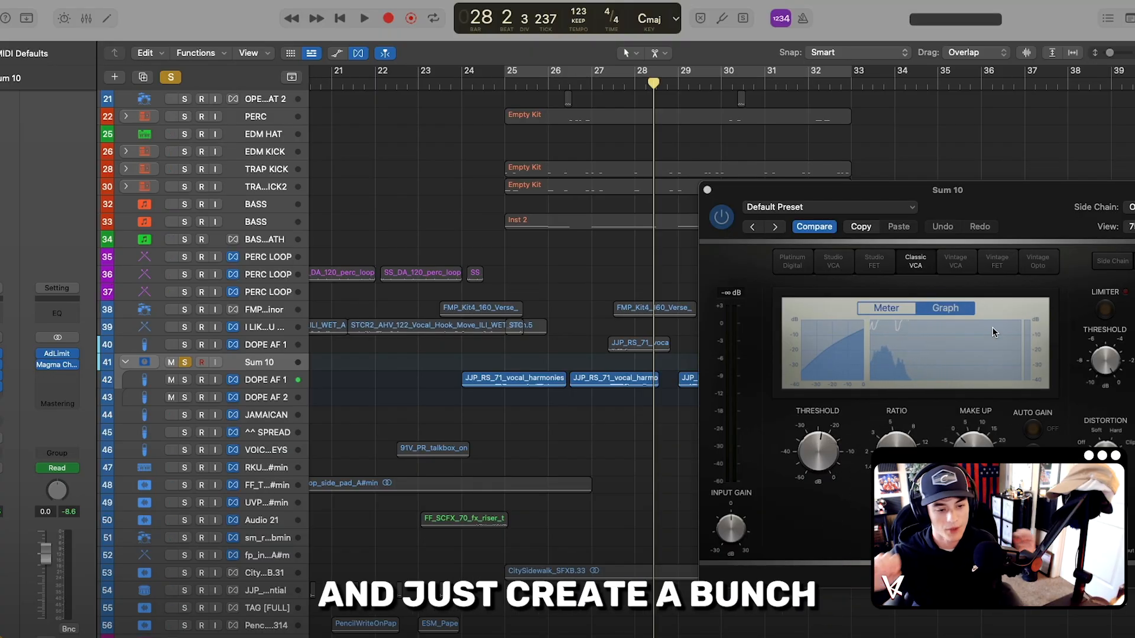
Reposition the Sum 10 Compressor window, unsolo the vocals and play the full beat from bar 23.
drag(768, 197, 745, 197)
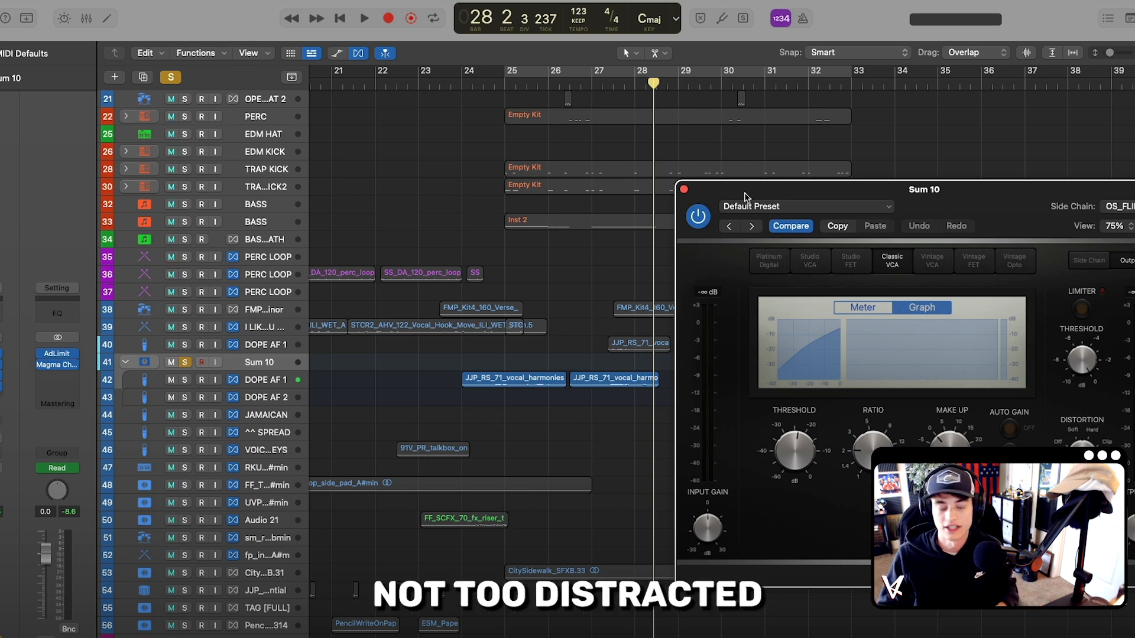
drag(720, 190, 688, 202)
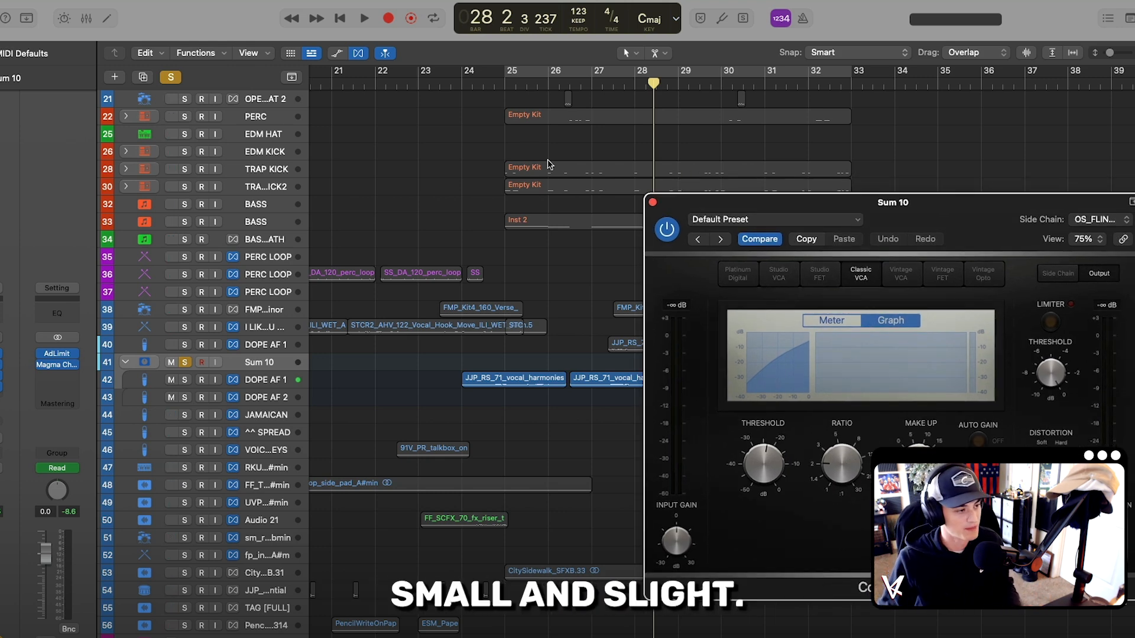
click(418, 86)
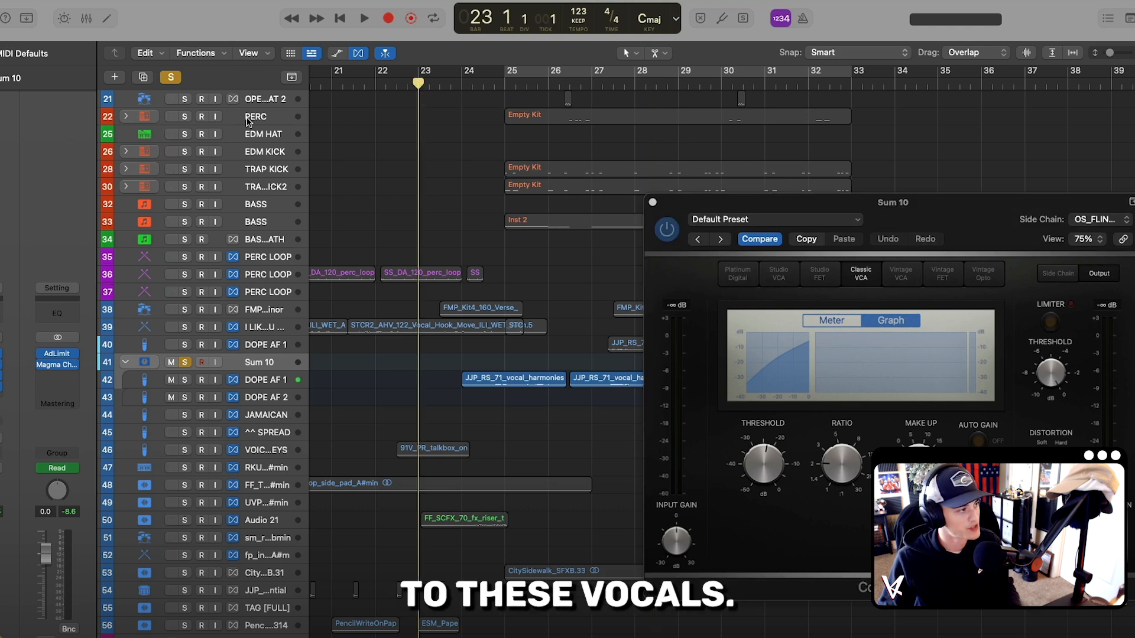
key(s)
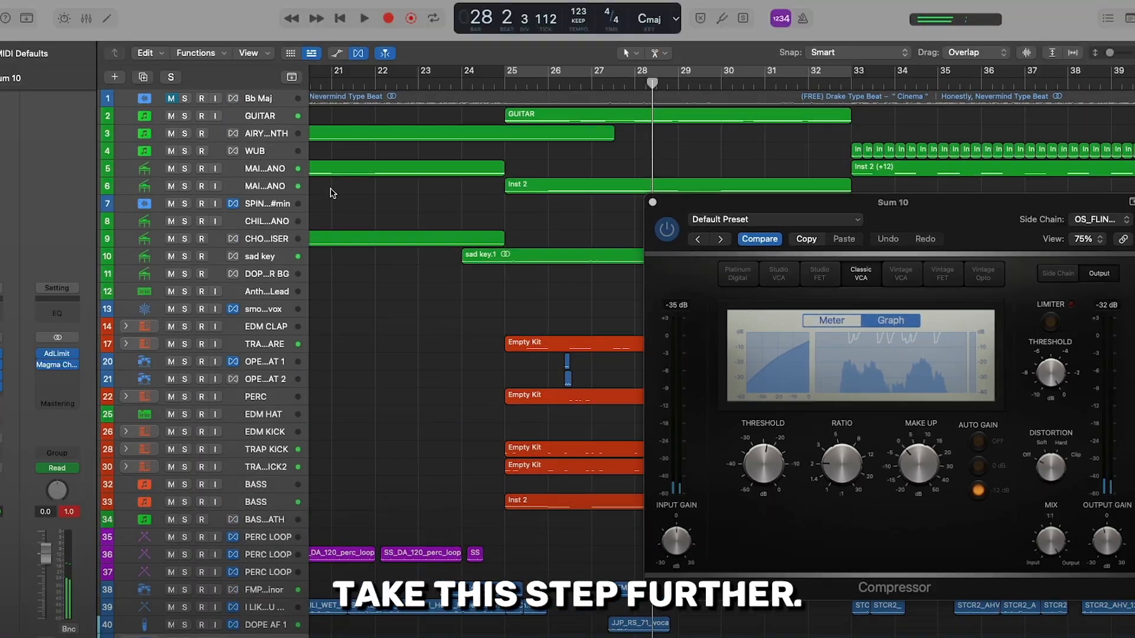
Set the side chain source of the Compressor on piano track 6 to OS_FLINT_kick_perfect (Inst 14).
click(269, 180)
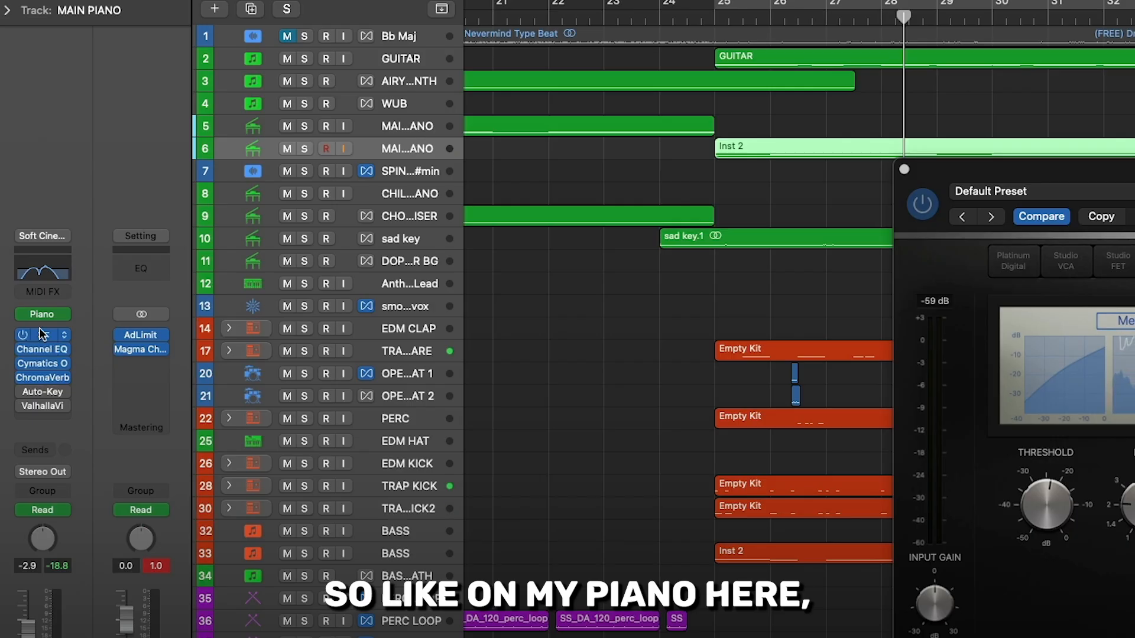
click(36, 336)
click(955, 266)
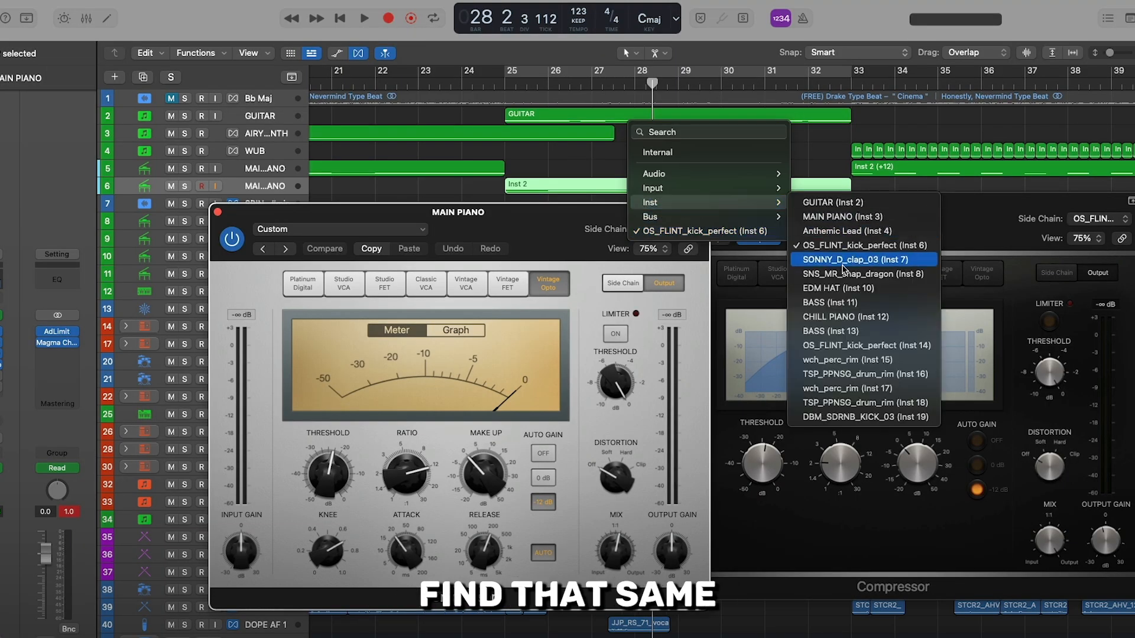
click(849, 346)
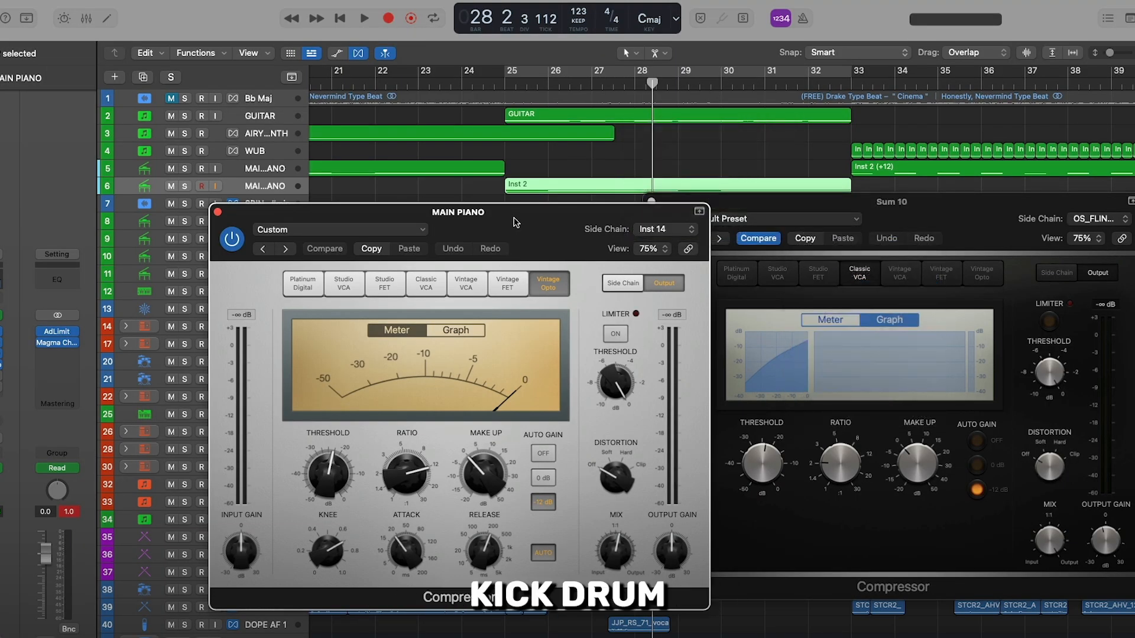
drag(494, 212, 535, 234)
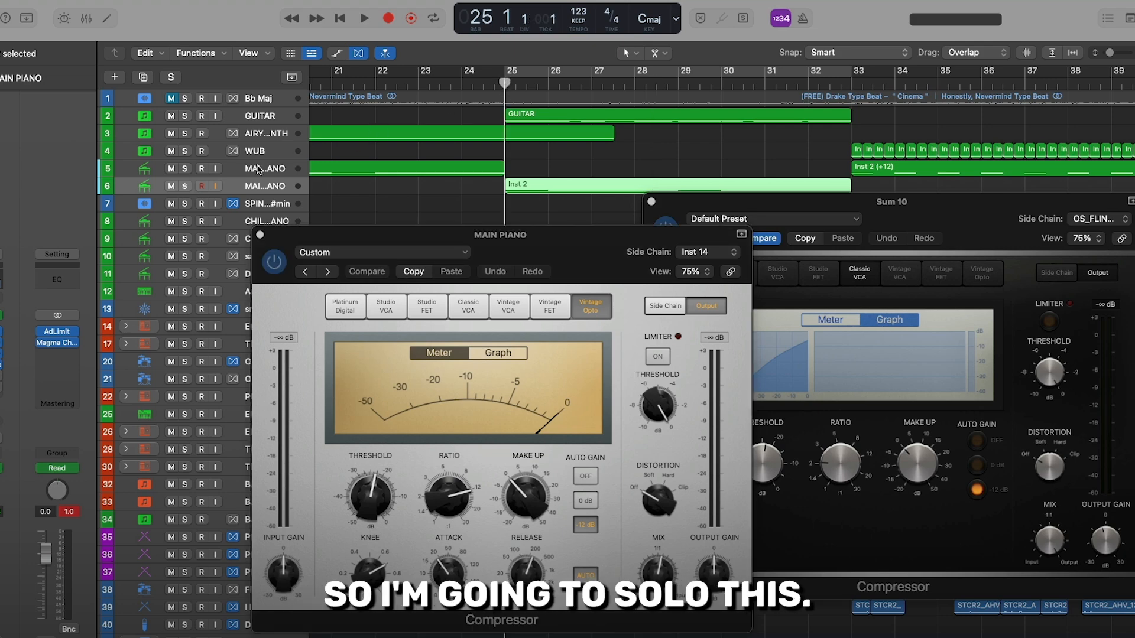
Solo piano track 6 and play it from bar 25 with its Compressor display switched to the graph.
click(185, 187)
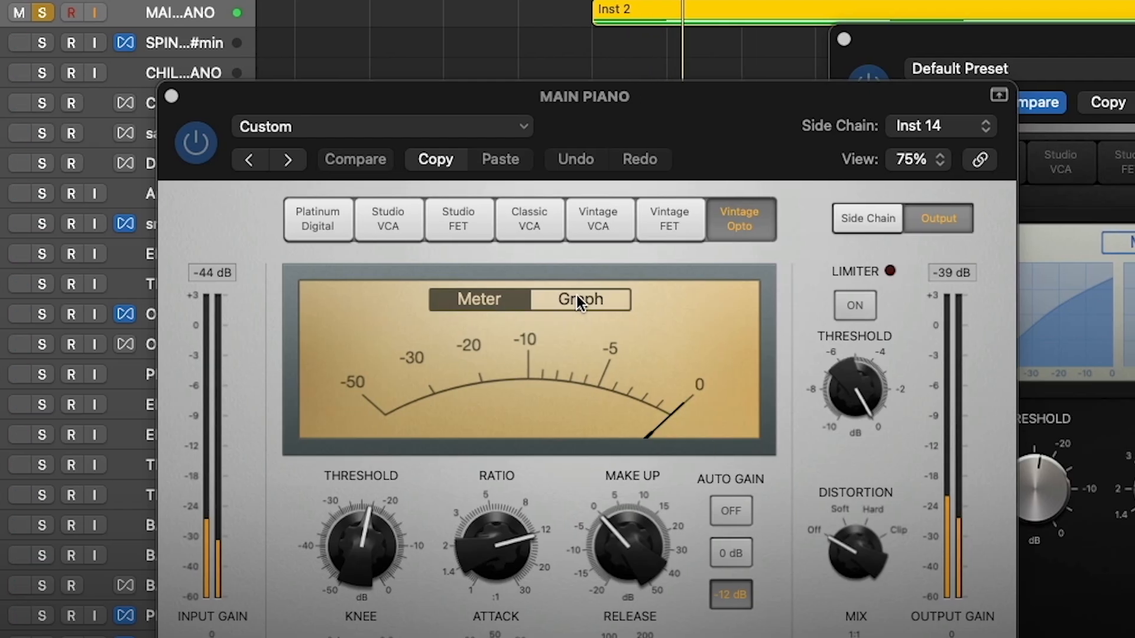
click(498, 352)
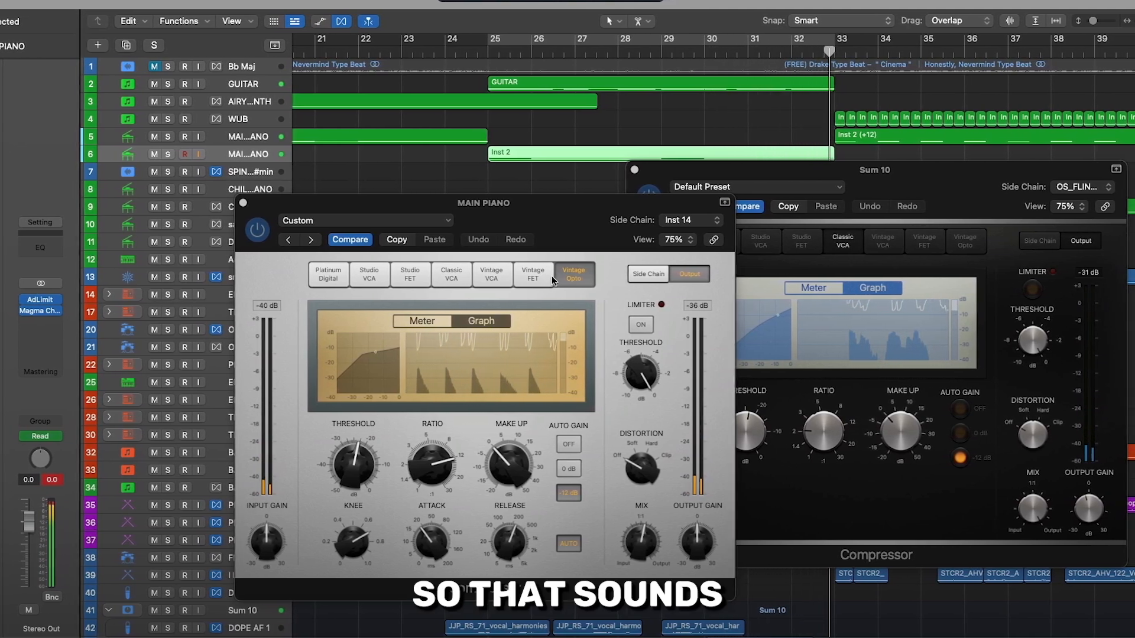
key(space)
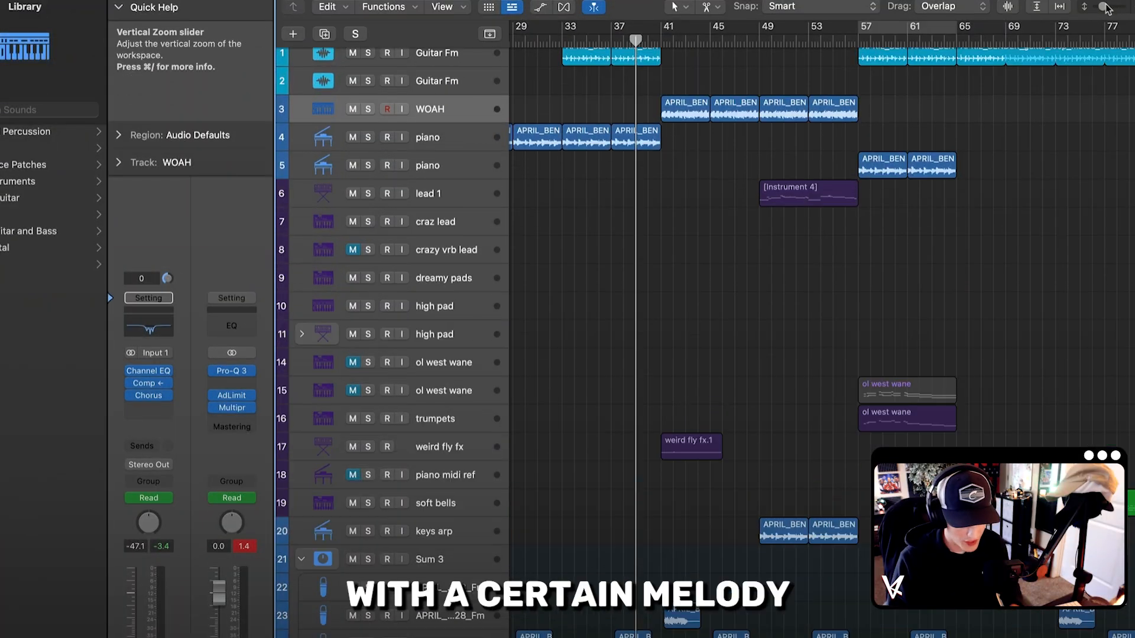
Play the arrangement of the project containing the WOAH track, then solo WOAH for playback from about bar 39.
drag(1106, 6, 1100, 7)
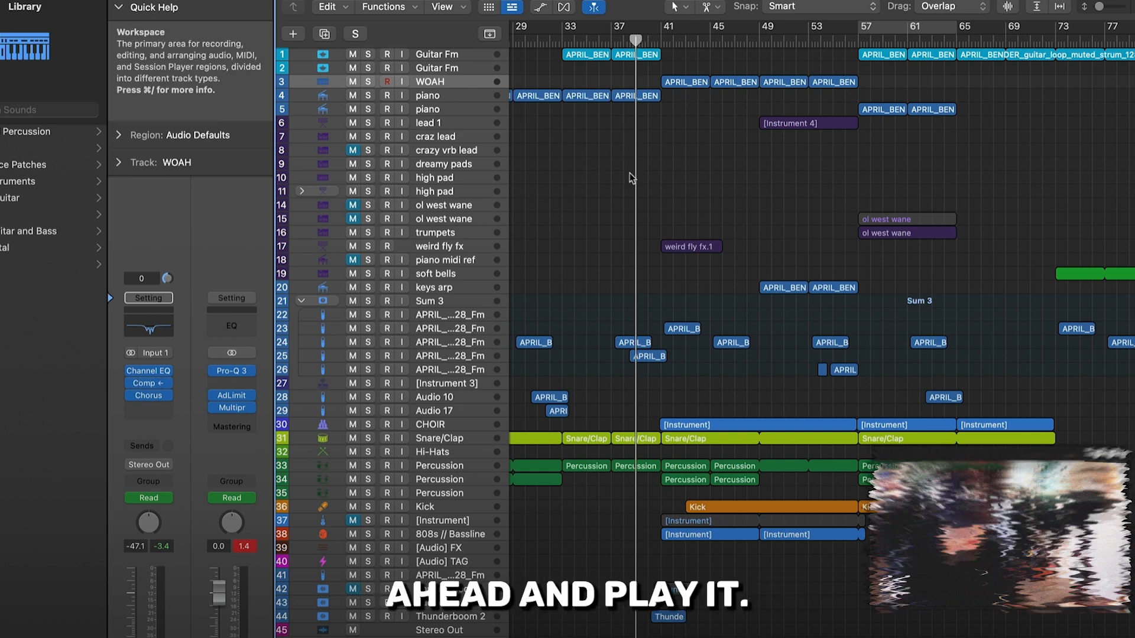
key(space)
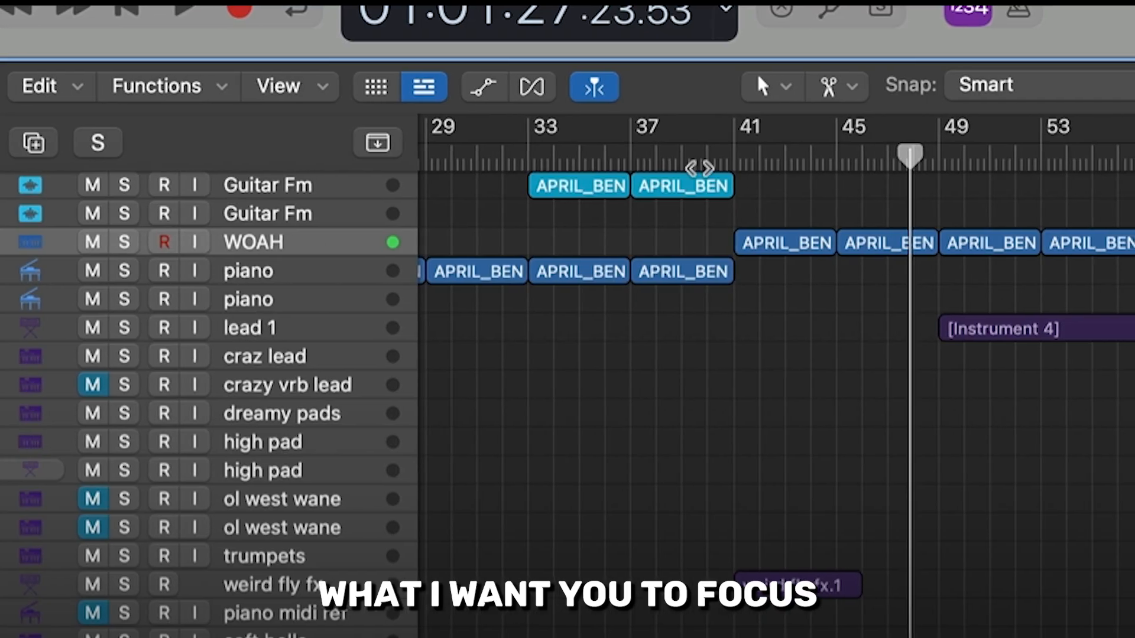
click(686, 153)
click(113, 242)
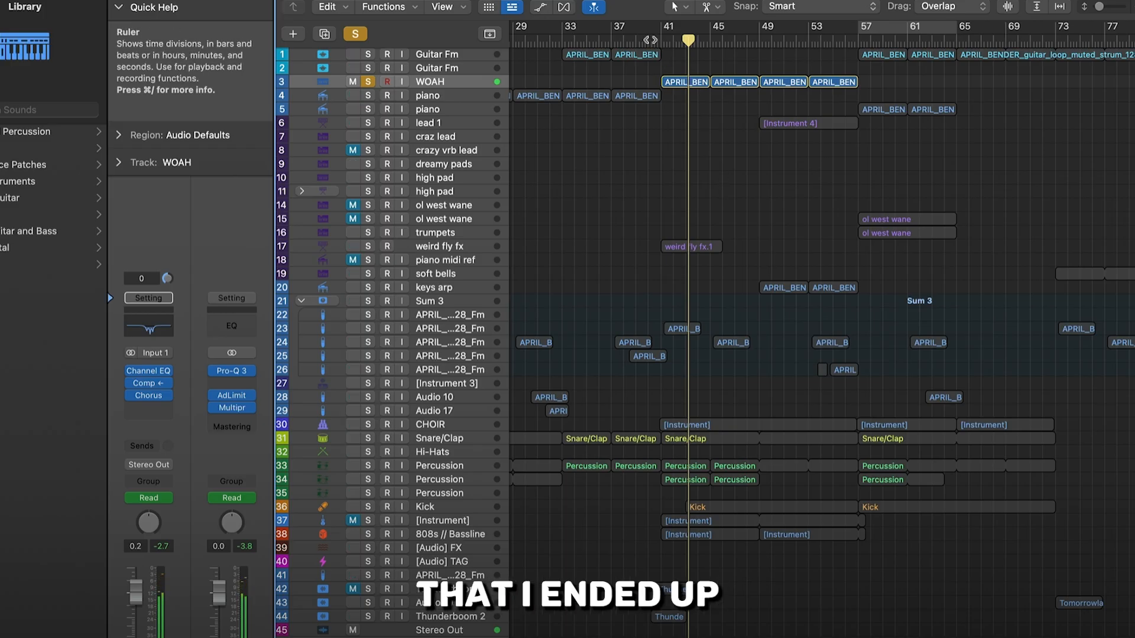
Open the Compressor on the WOAH track and inspect its side chain source.
click(149, 383)
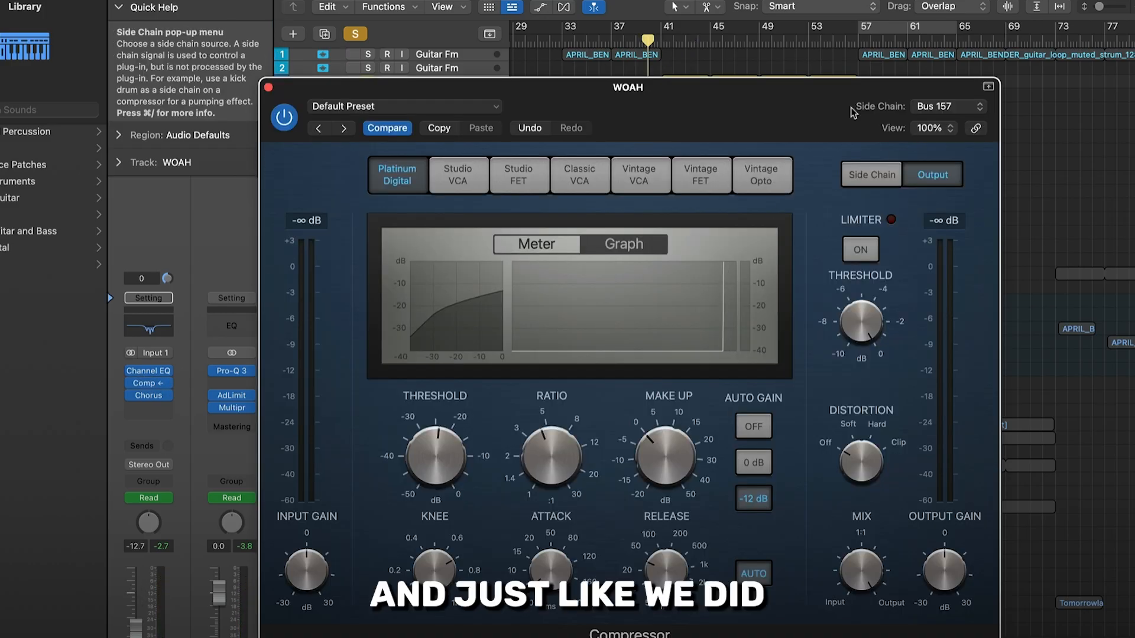
drag(808, 122, 762, 123)
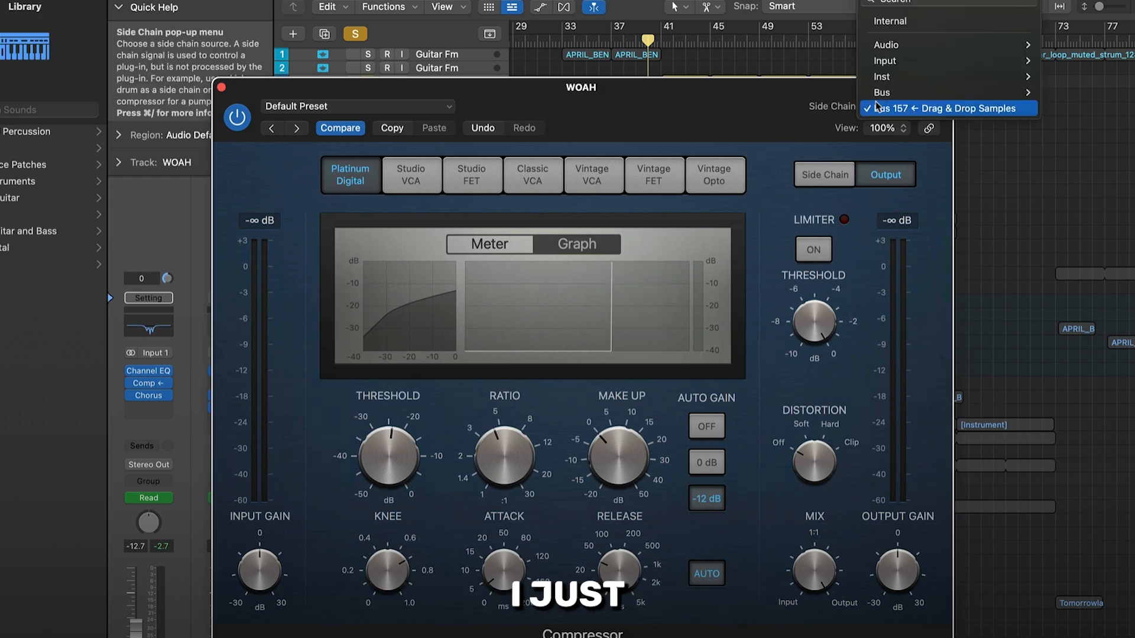
mouse_move(665, 128)
mouse_down()
mouse_move(679, 124)
mouse_move(668, 139)
mouse_up()
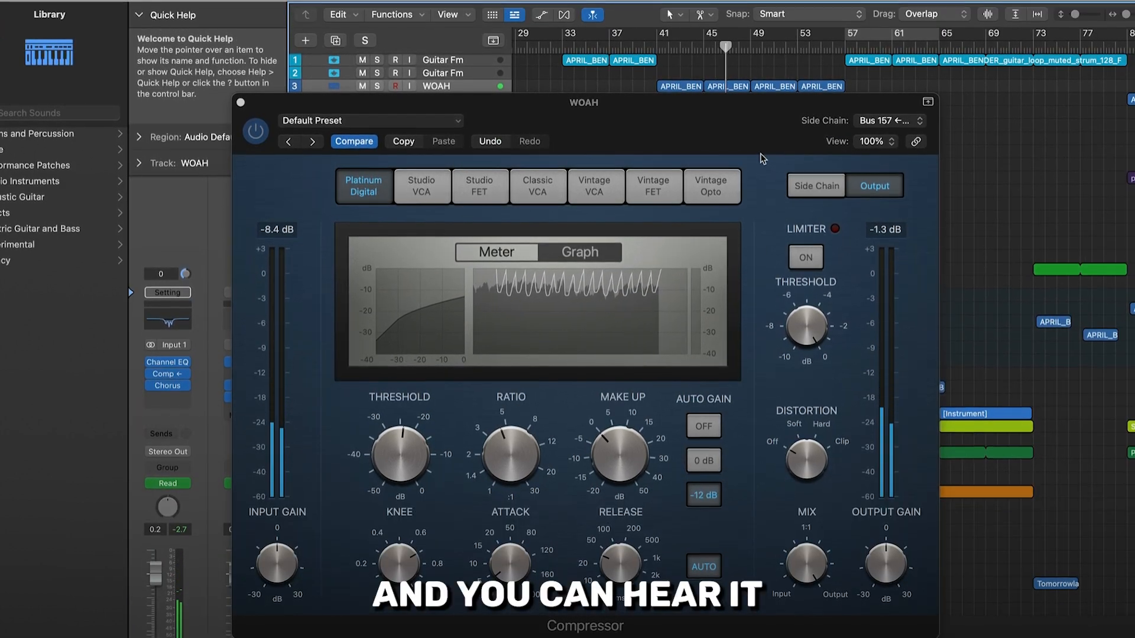
Bypass the WOAH track's Compressor during playback and replay the section from about bar 40 to compare the sound.
click(256, 133)
click(257, 138)
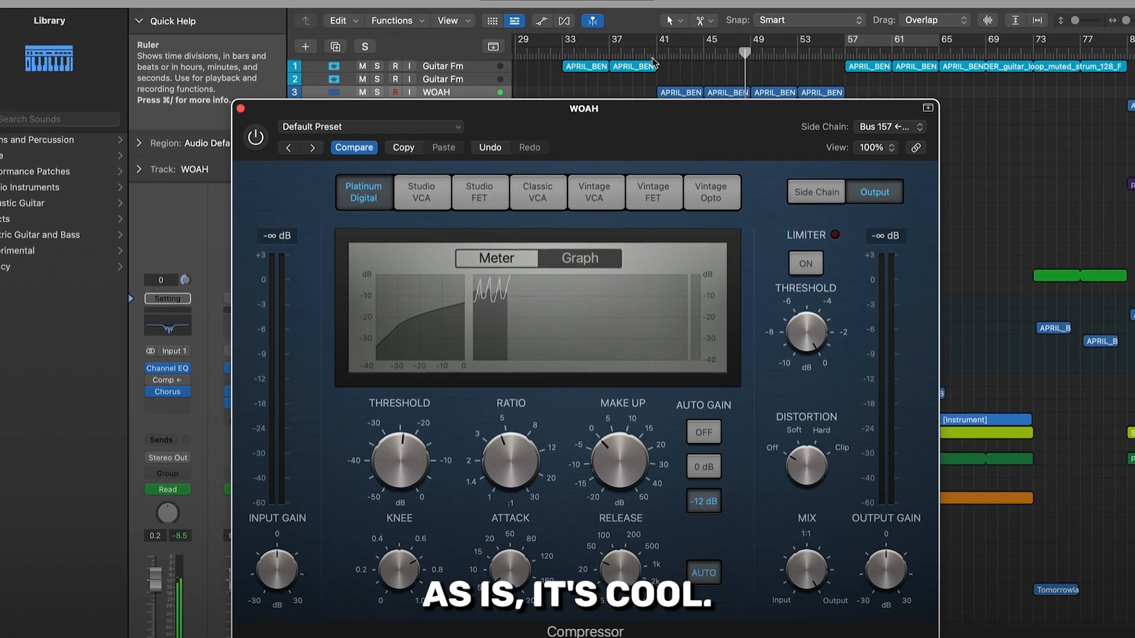
click(644, 55)
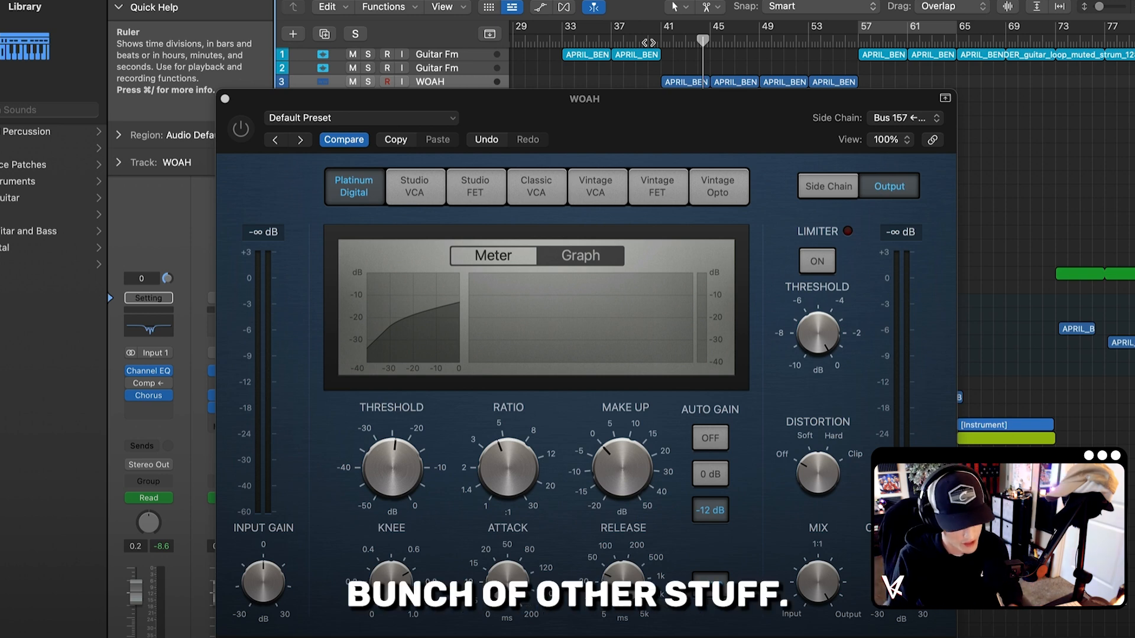
Turn the WOAH track's Compressor back on, replay from about bar 40 to compare the side-chained sound, and close the plug-in.
drag(678, 118, 705, 118)
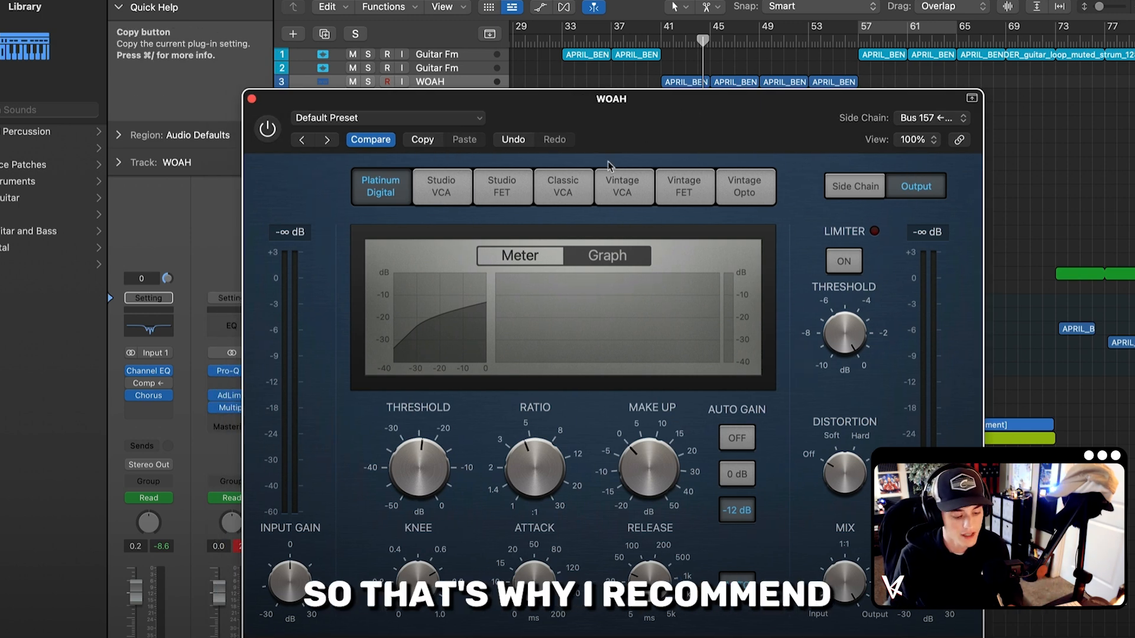
drag(649, 134, 657, 133)
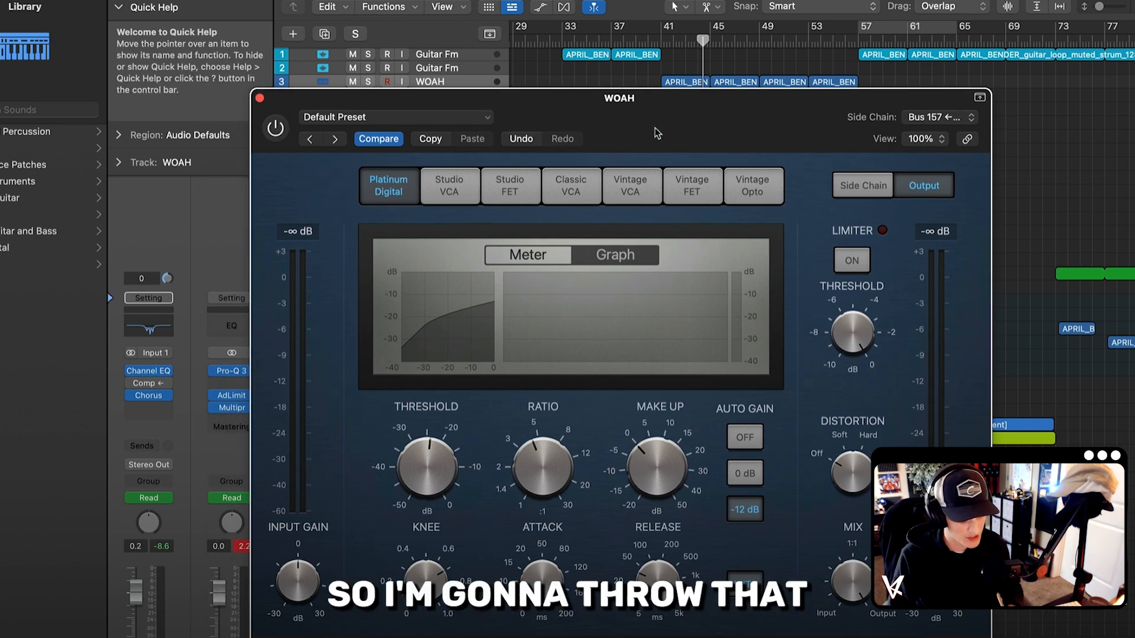
click(653, 42)
click(275, 129)
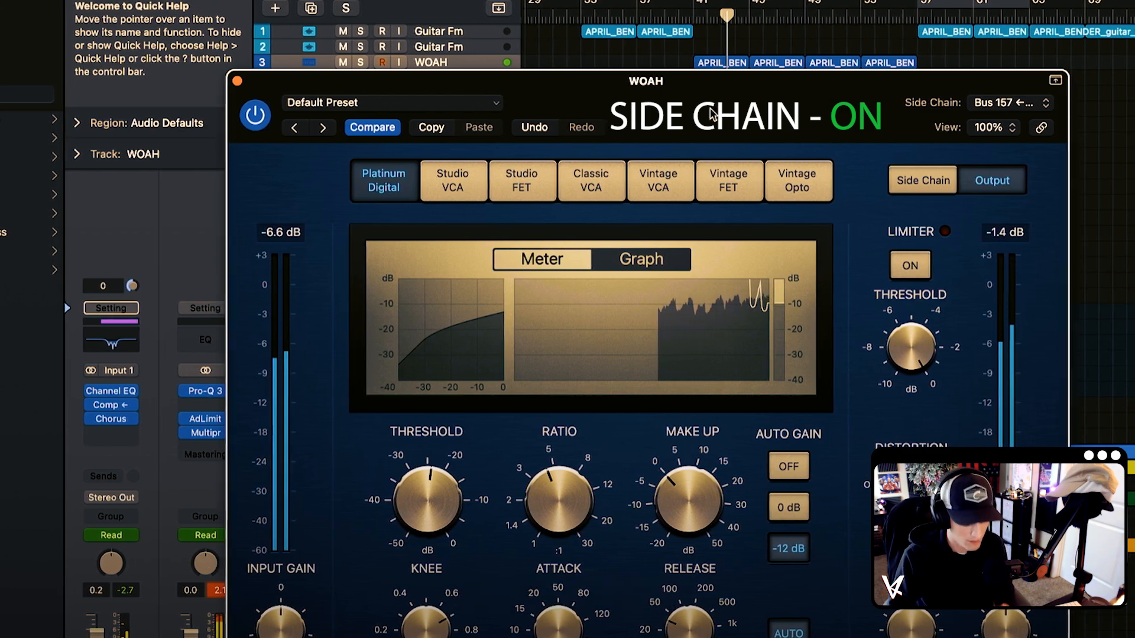
click(250, 118)
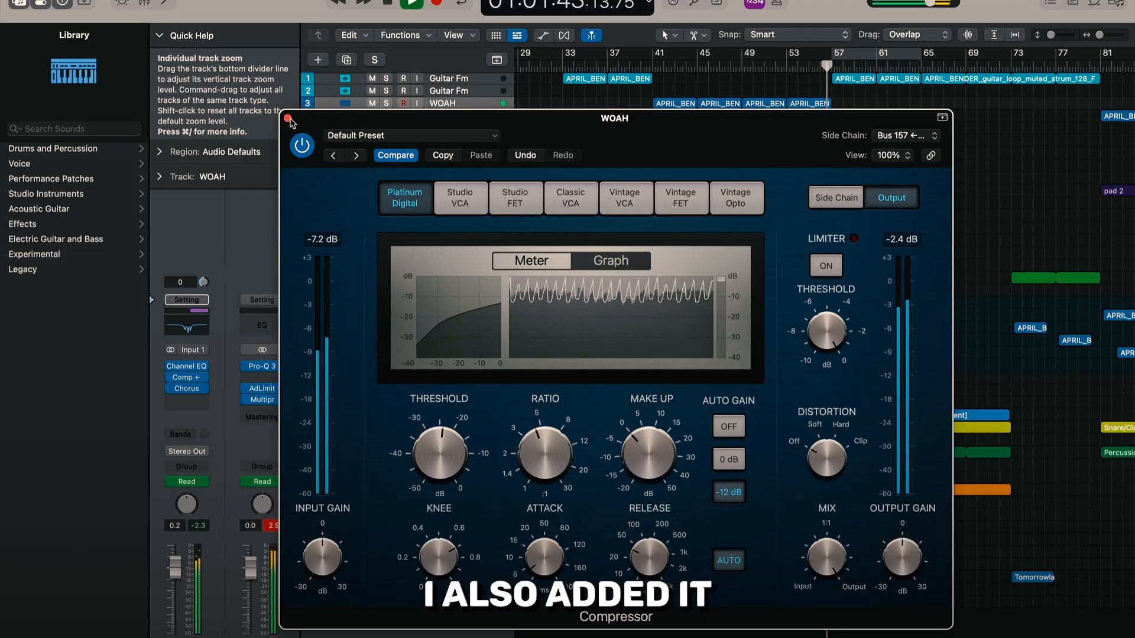
click(288, 119)
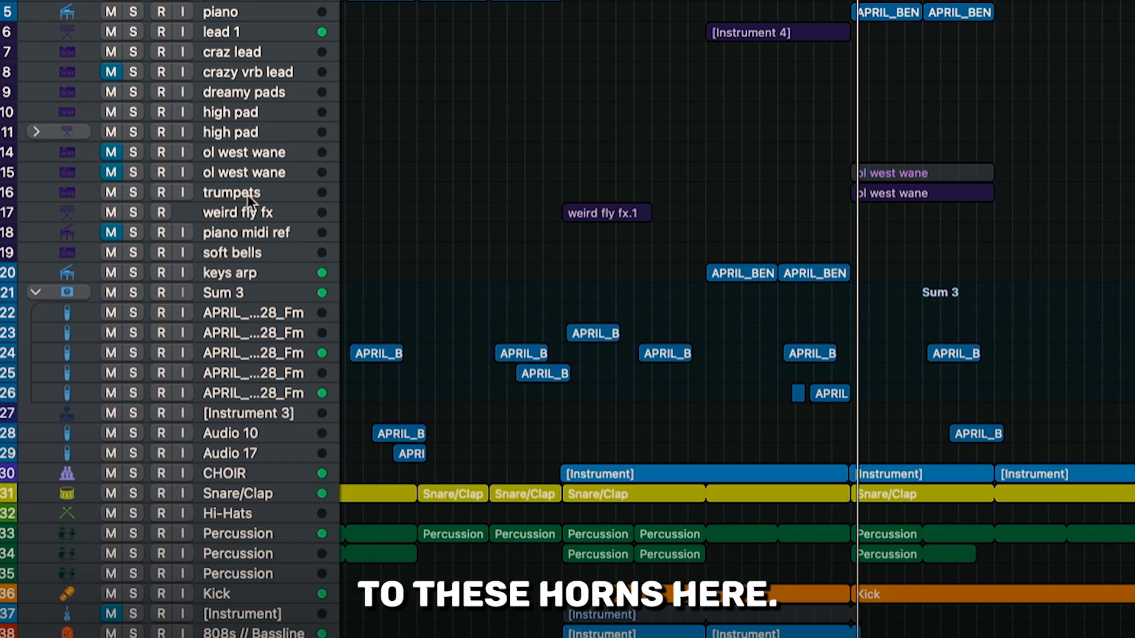
Select the trumpets track during playback, view its Compressor with the display switched to the graph, and close the plug-in.
click(458, 241)
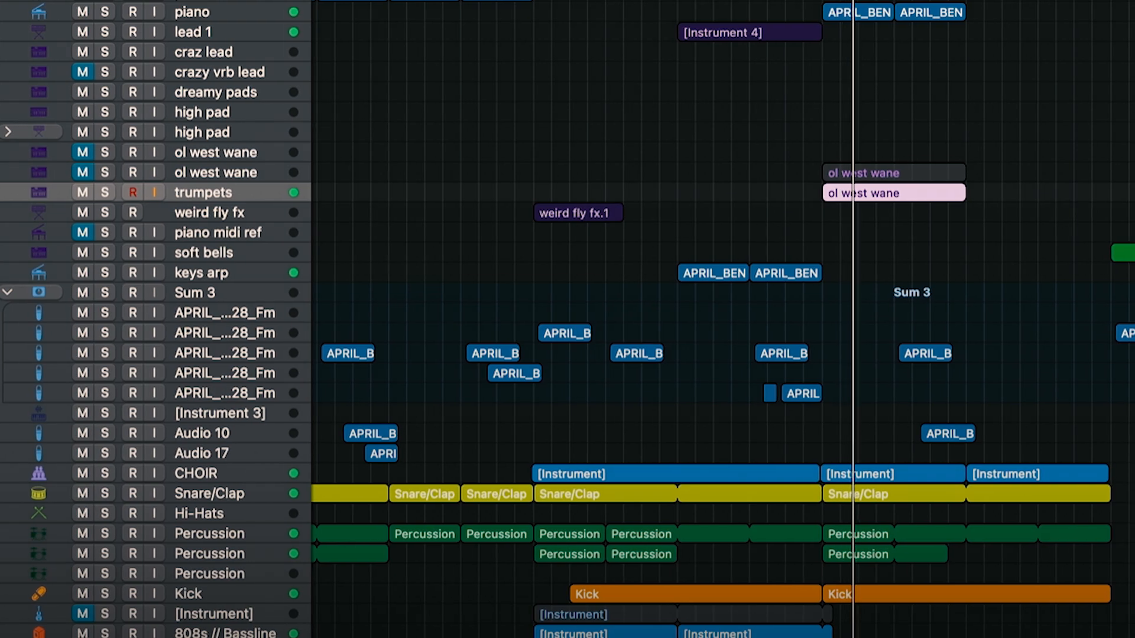
click(1, 355)
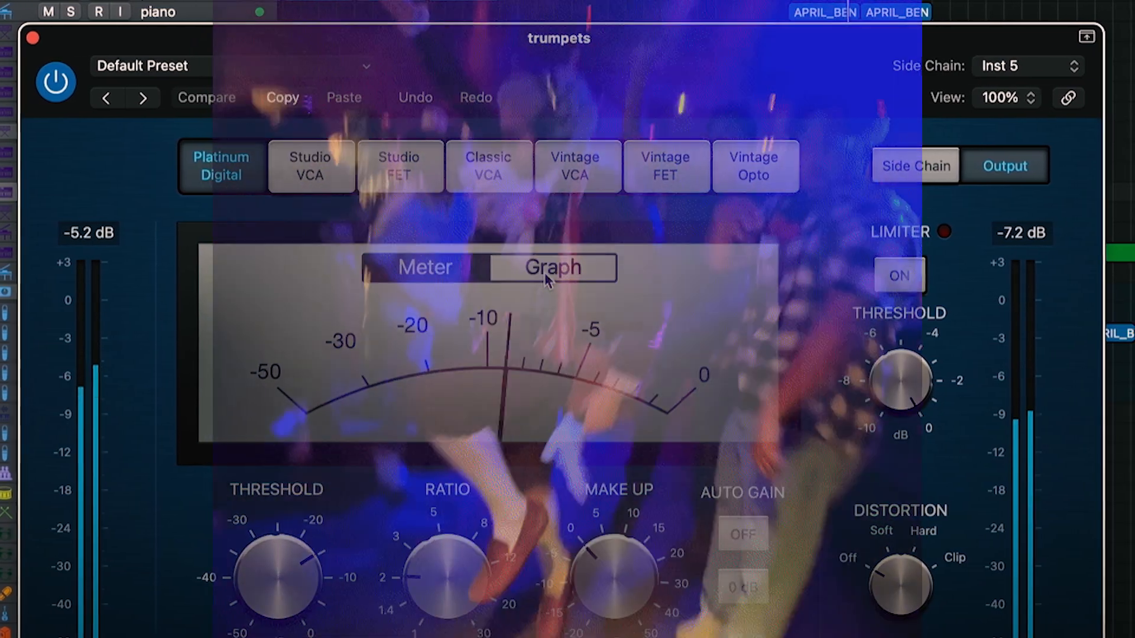
click(544, 272)
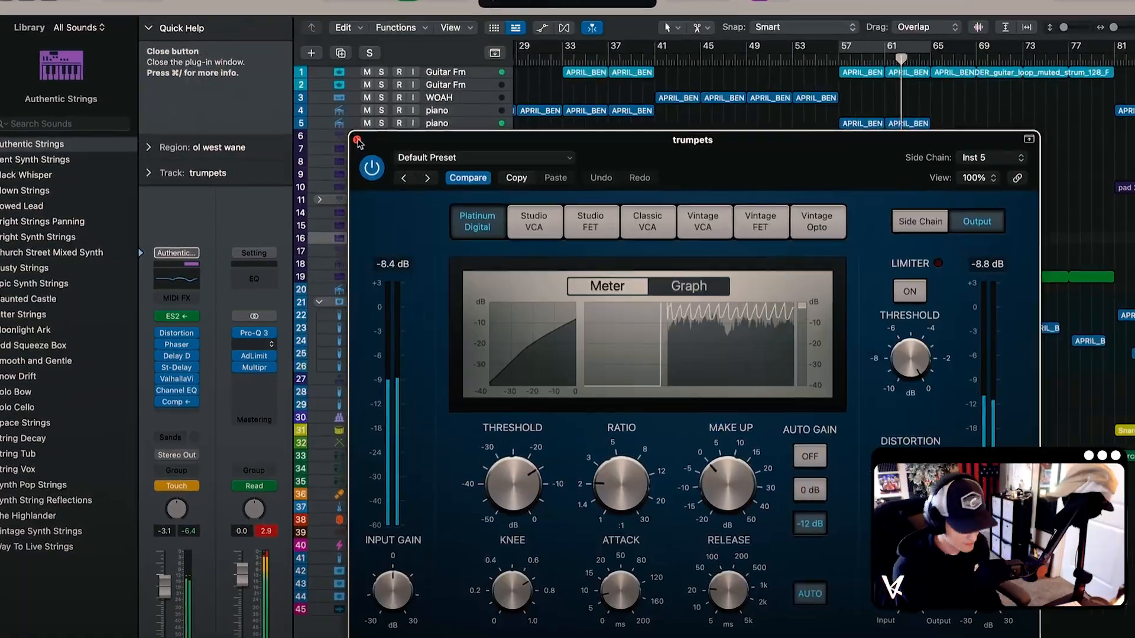
click(358, 142)
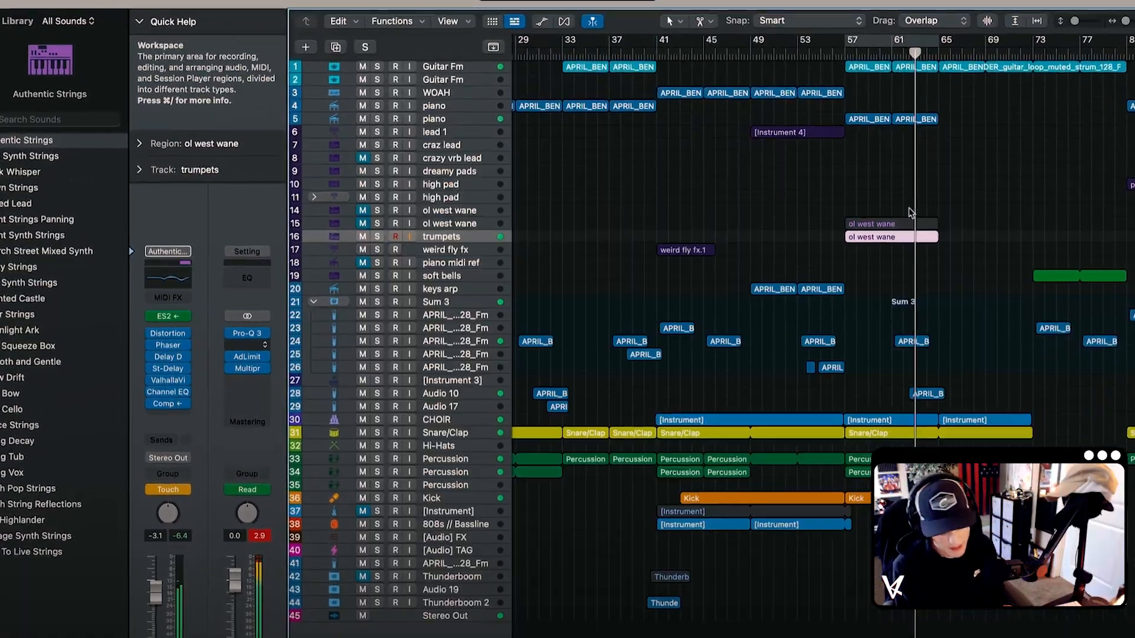